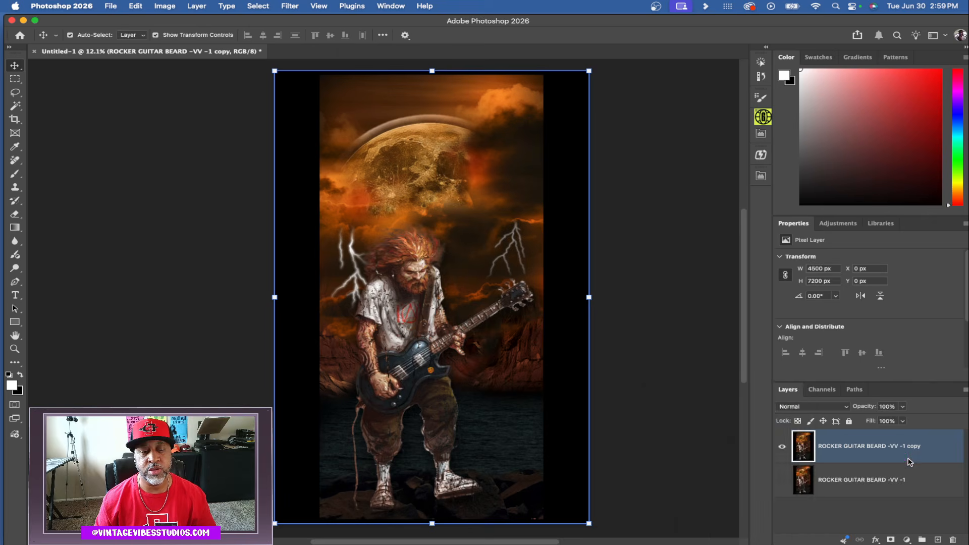
Convert the "ROCKER GUITAR BEARD -VV -1 copy" layer to a smart object and open its contents
right_click(909, 461)
left_click(885, 474)
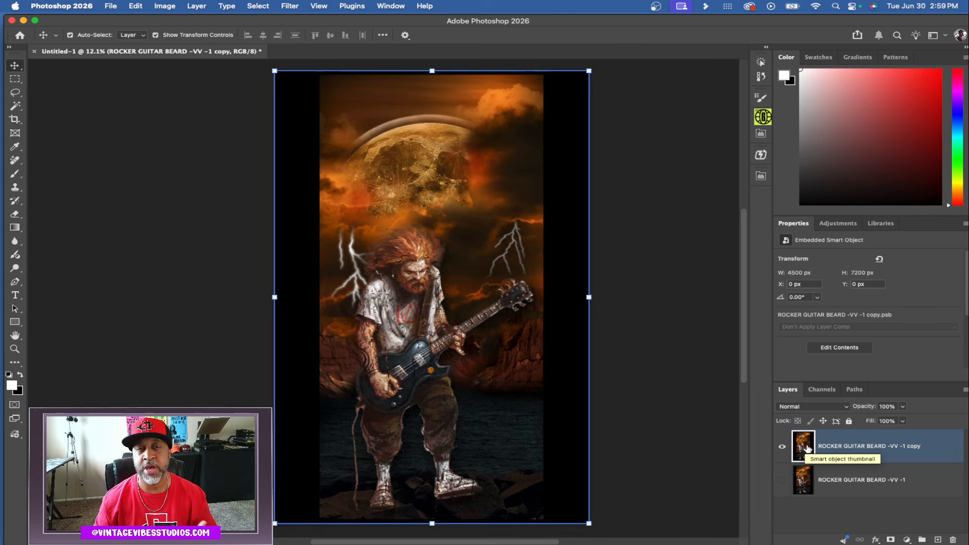
double_click(803, 446)
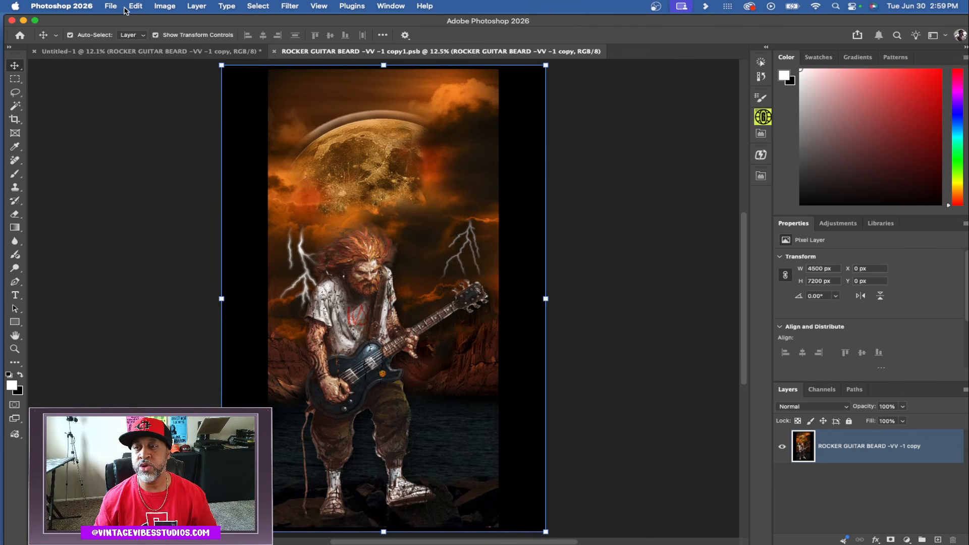
Convert the smart object's document to Grayscale mode
left_click(165, 7)
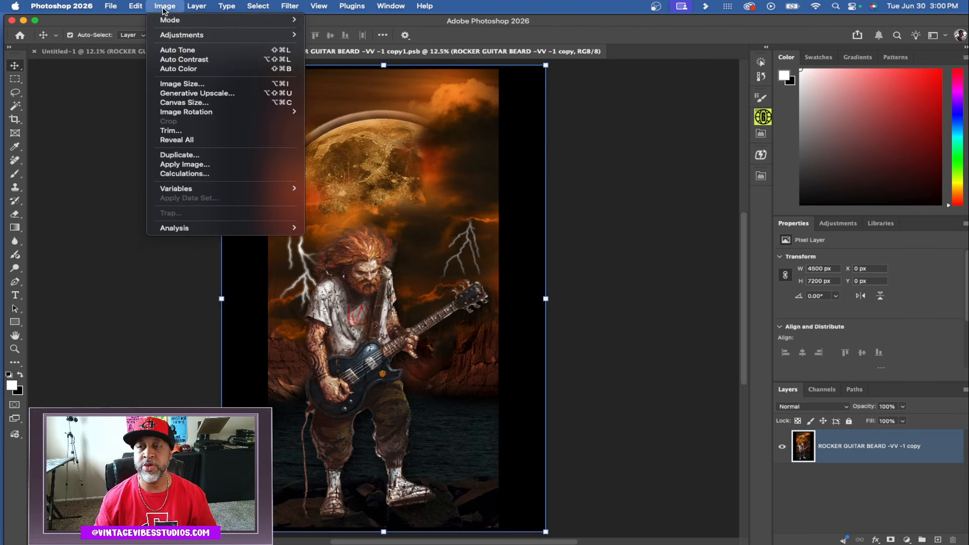
mouse_move(182, 21)
left_click(324, 30)
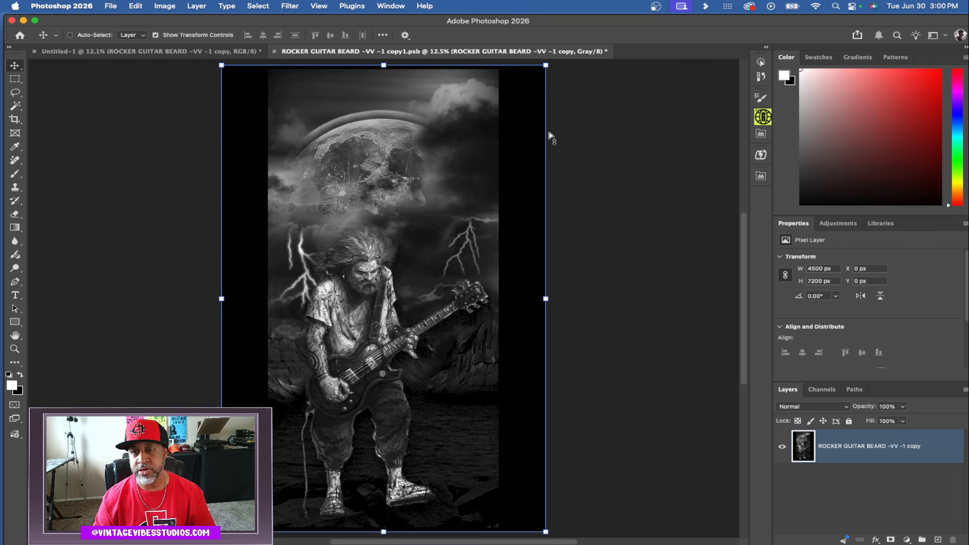
Apply Levels to the grayscale artwork with input black point 18, midtones 1.99 and white point 172
key("super+l")
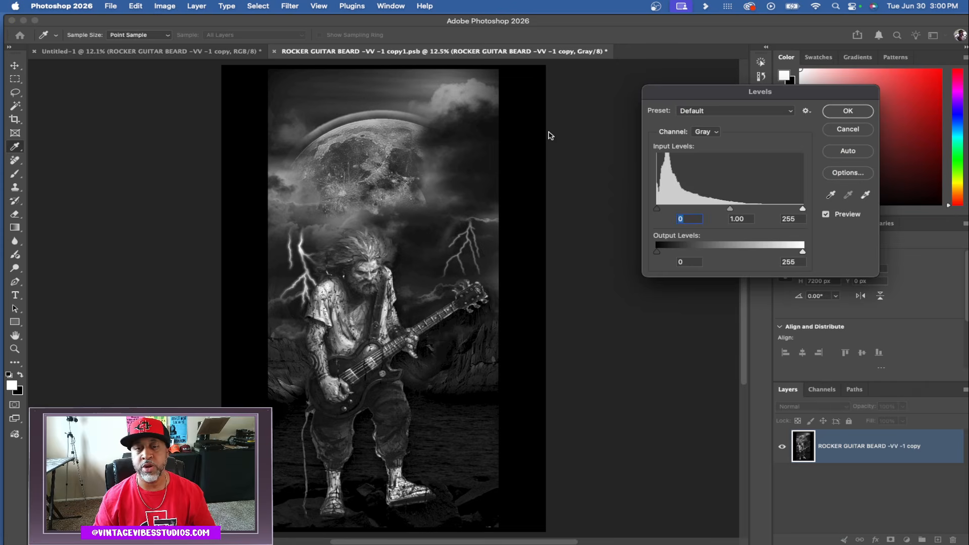
left_click_drag(730, 101, 645, 146)
left_click_drag(574, 258, 583, 258)
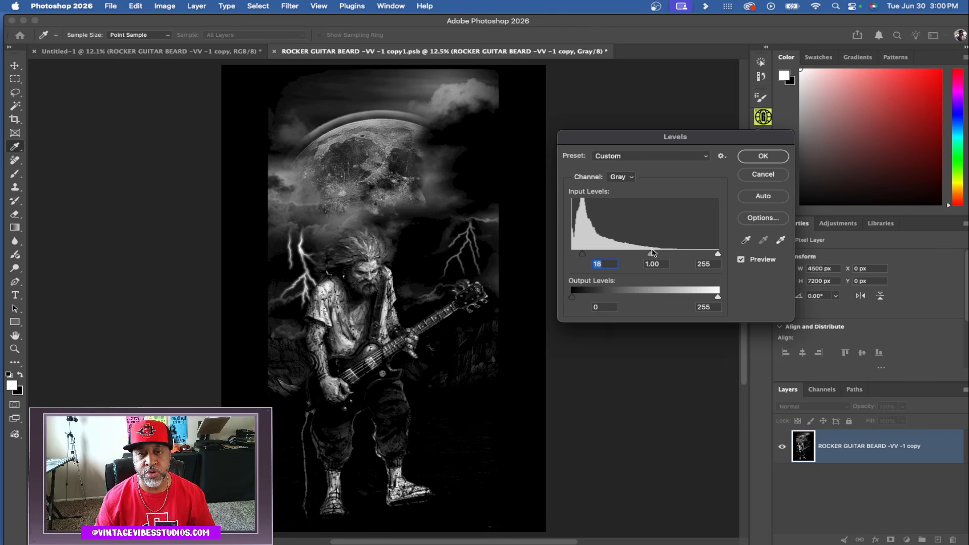
left_click_drag(651, 255, 625, 255)
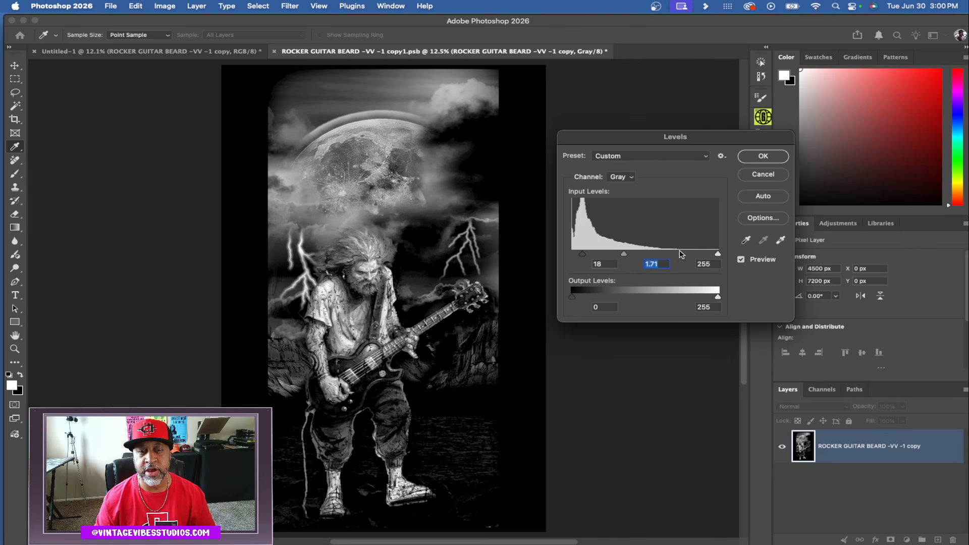
left_click_drag(718, 255, 672, 256)
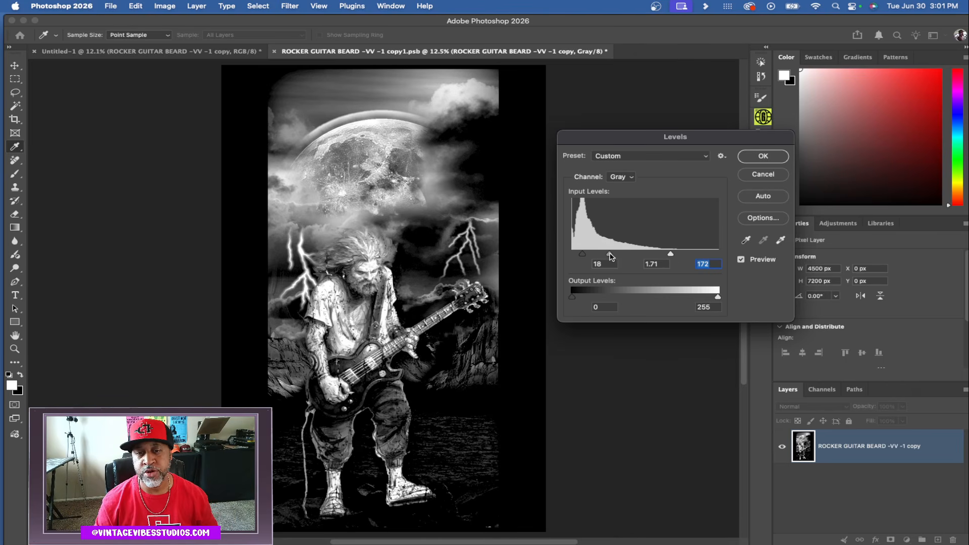
left_click_drag(610, 256, 606, 256)
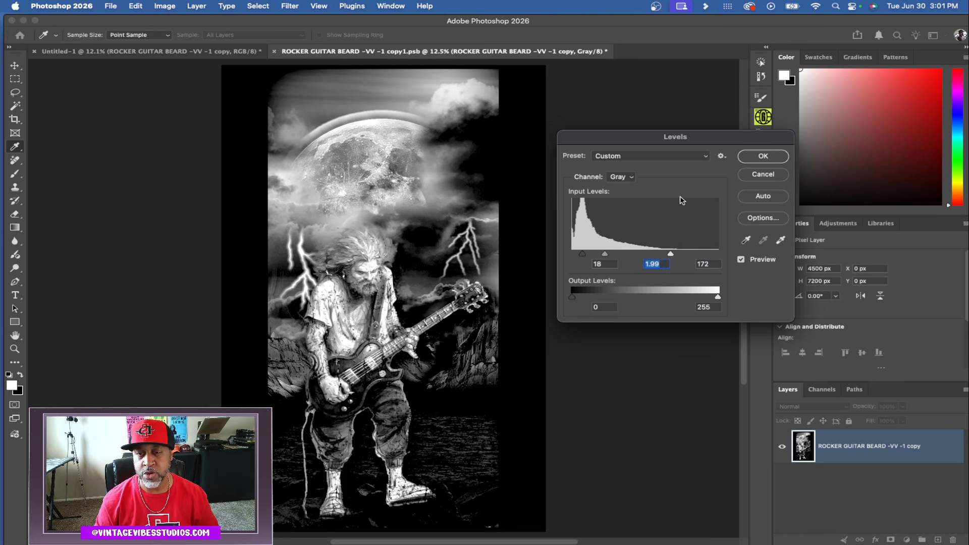
left_click(759, 157)
key("v")
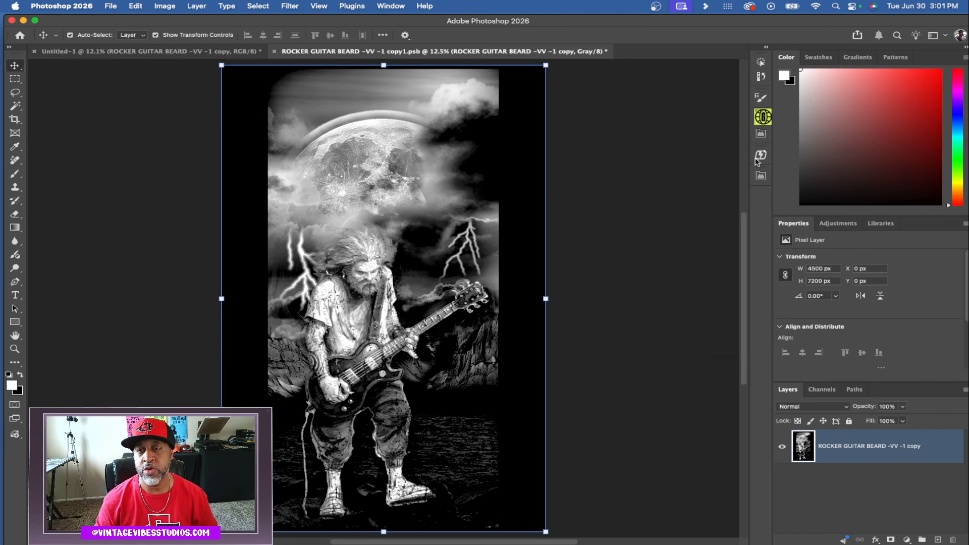
Start converting the flattened grayscale image to Bitmap mode at 300 pixels/inch output using the Halftone Screen method
left_click(169, 8)
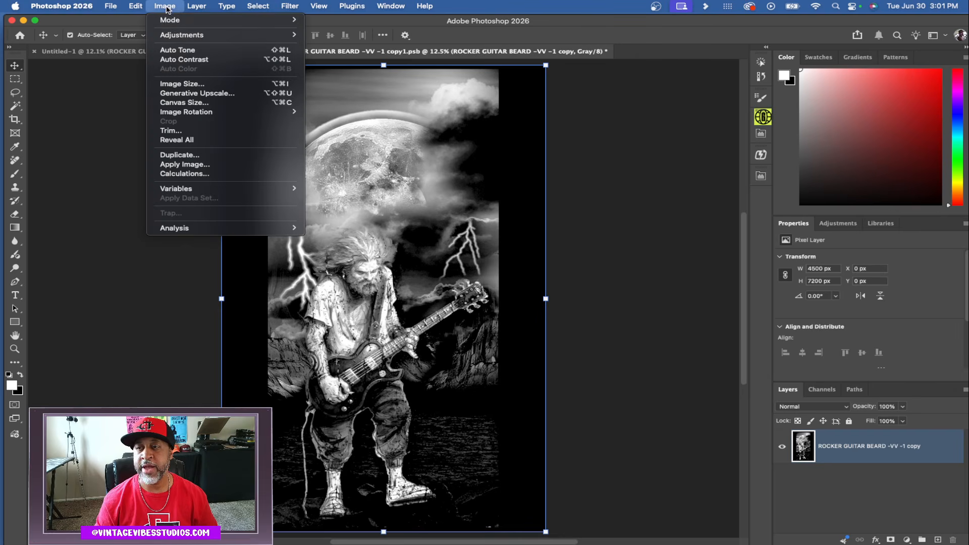
mouse_move(178, 21)
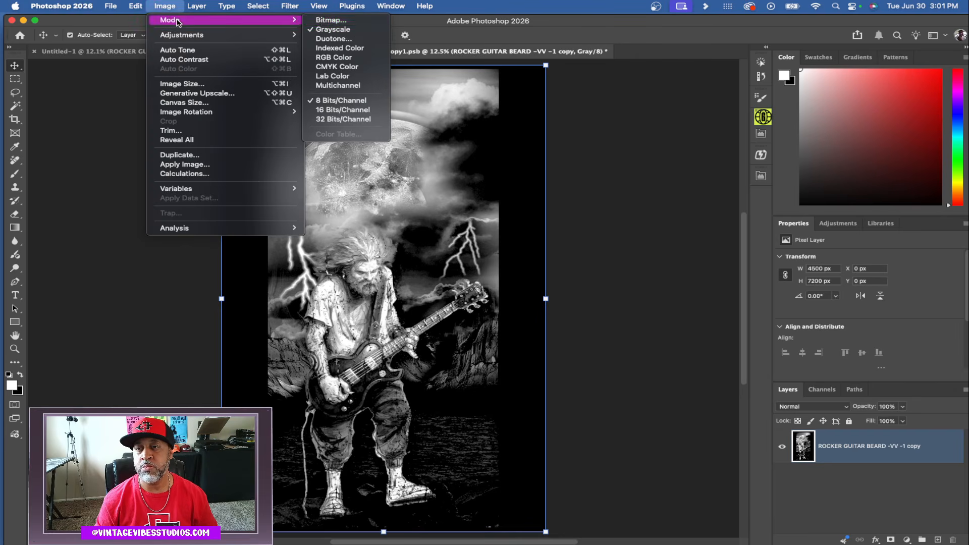
left_click(327, 23)
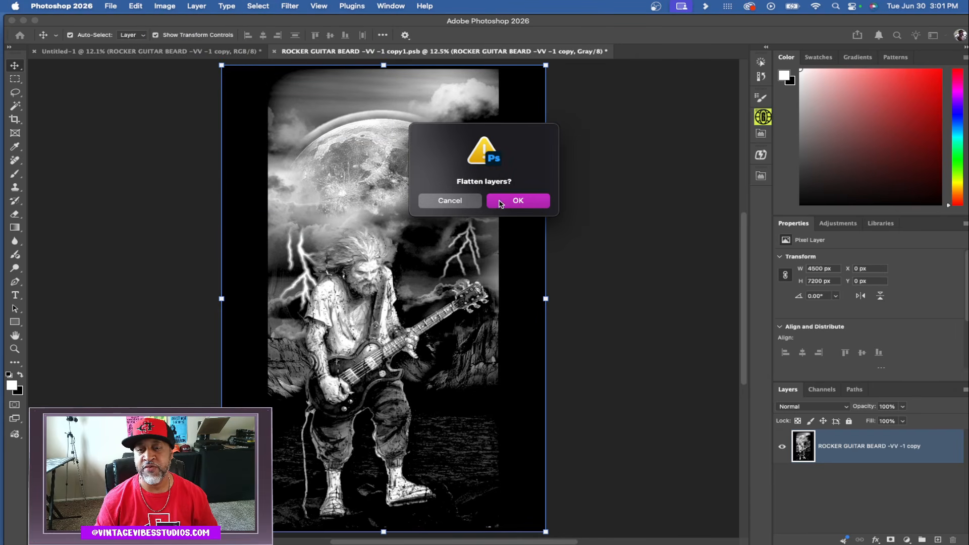
left_click(503, 202)
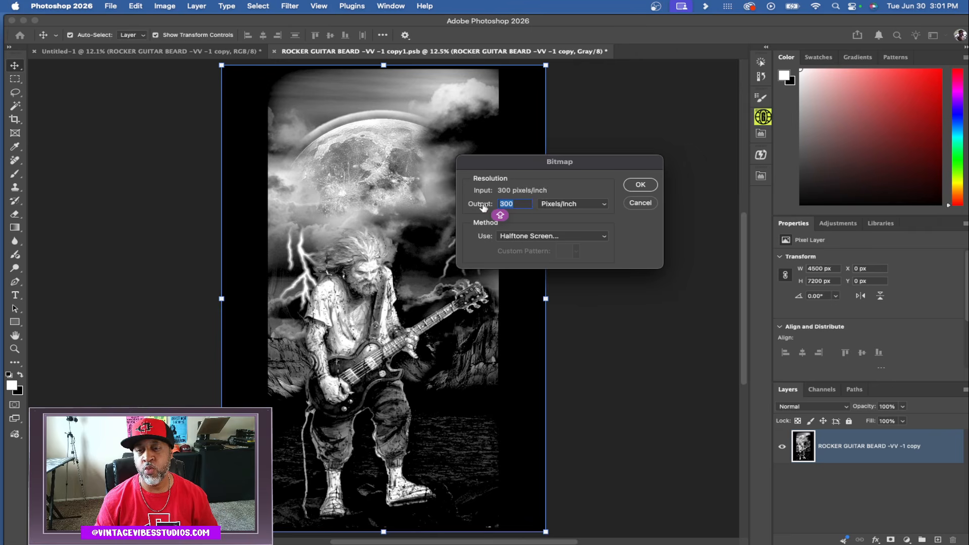
left_click(554, 237)
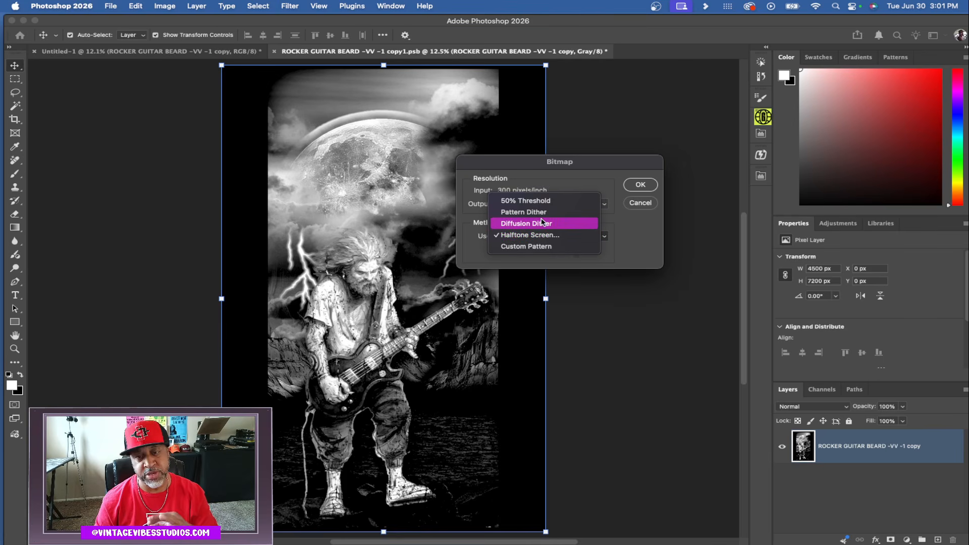
left_click(540, 239)
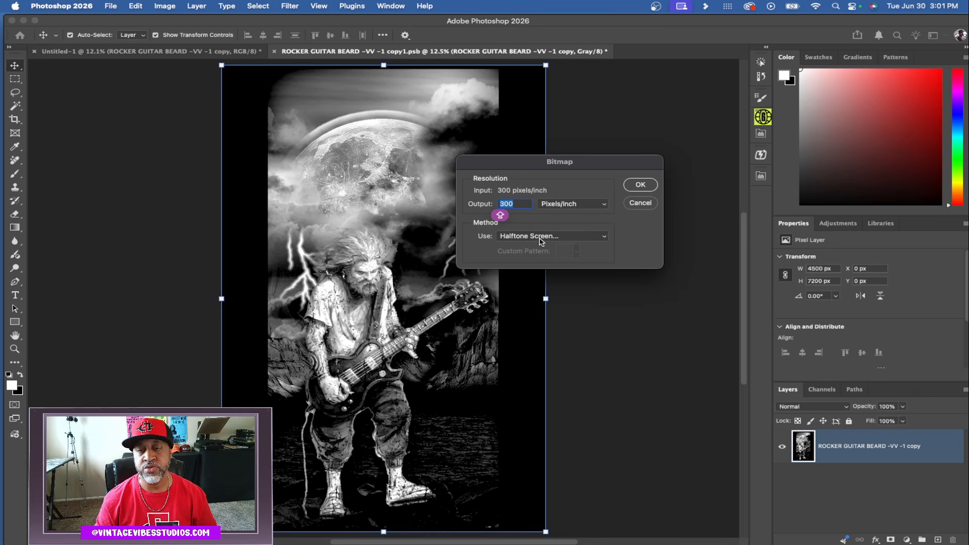
left_click(608, 204)
left_click_drag(533, 216, 541, 218)
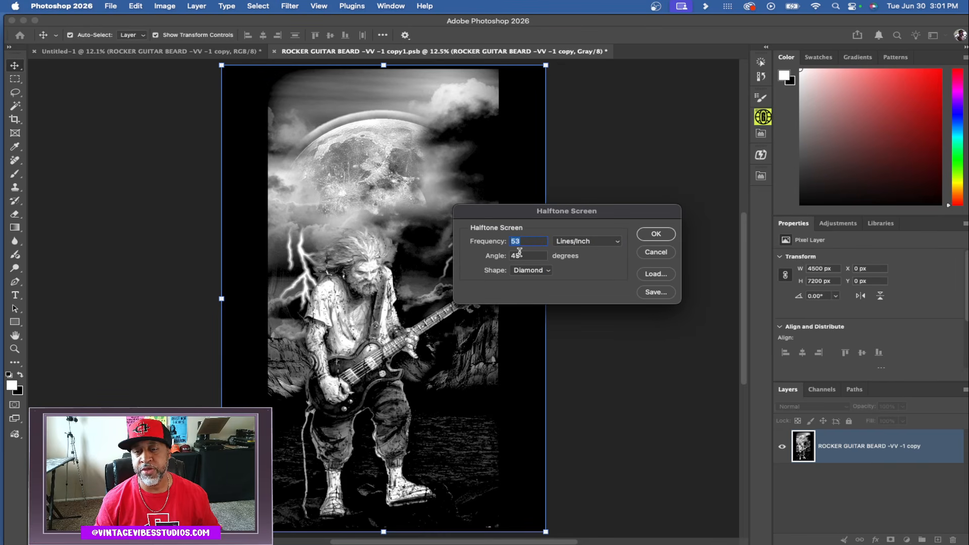
Apply the halftone screen with a frequency of 26 lines/inch, an angle of 32 degrees and an Ellipse shape
type("26")
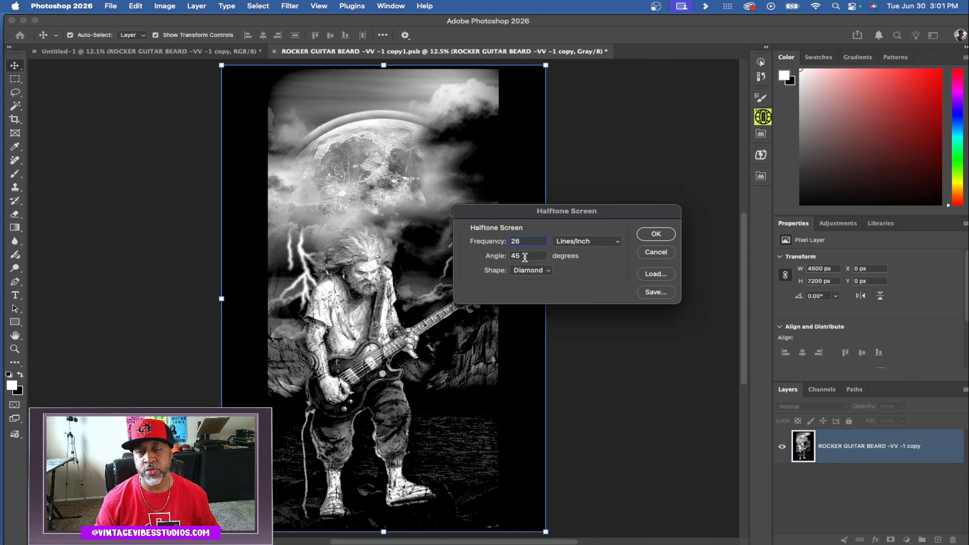
double_click(525, 257)
type("32")
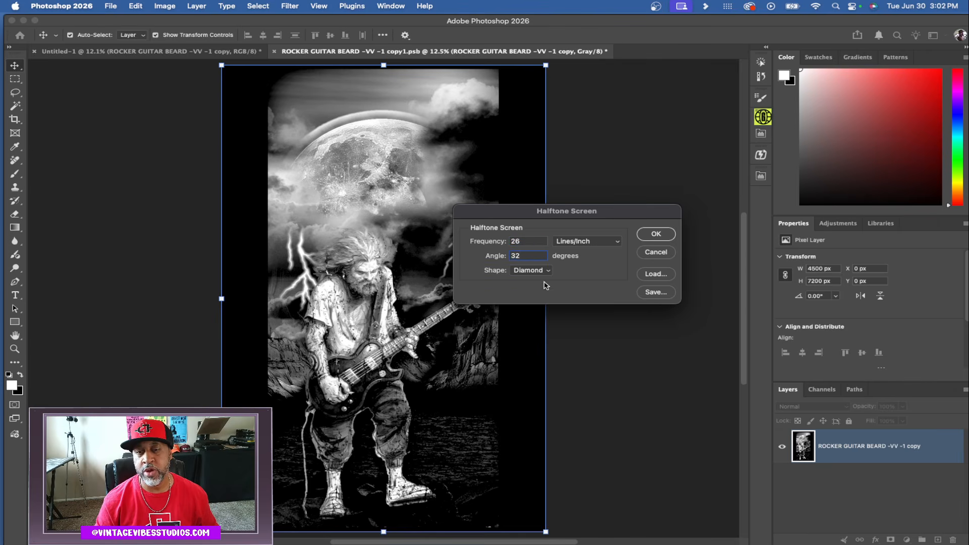
left_click(548, 272)
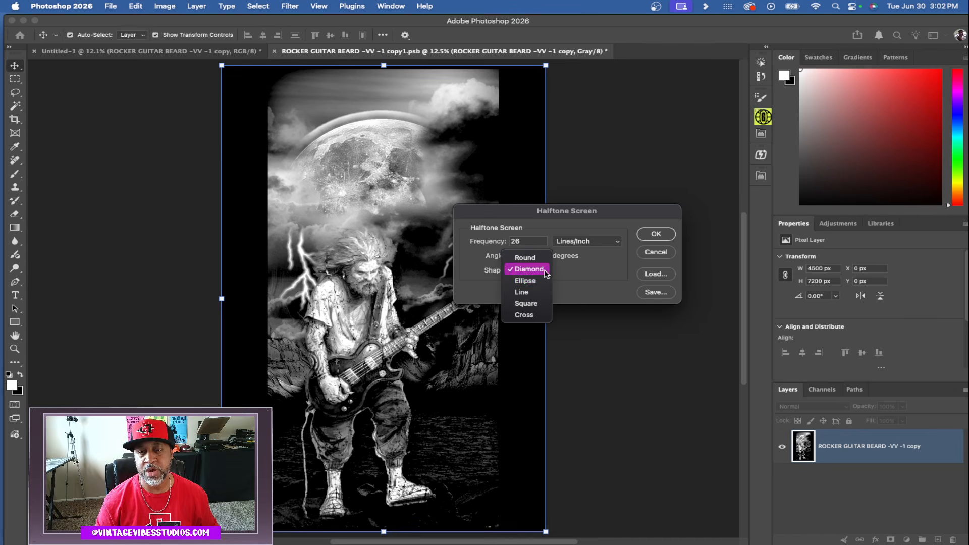
left_click(540, 282)
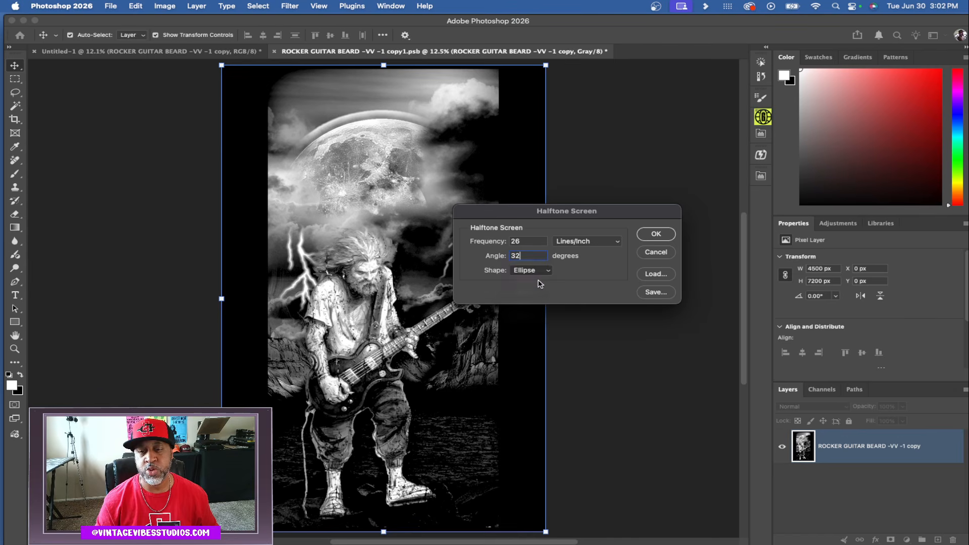
left_click(656, 234)
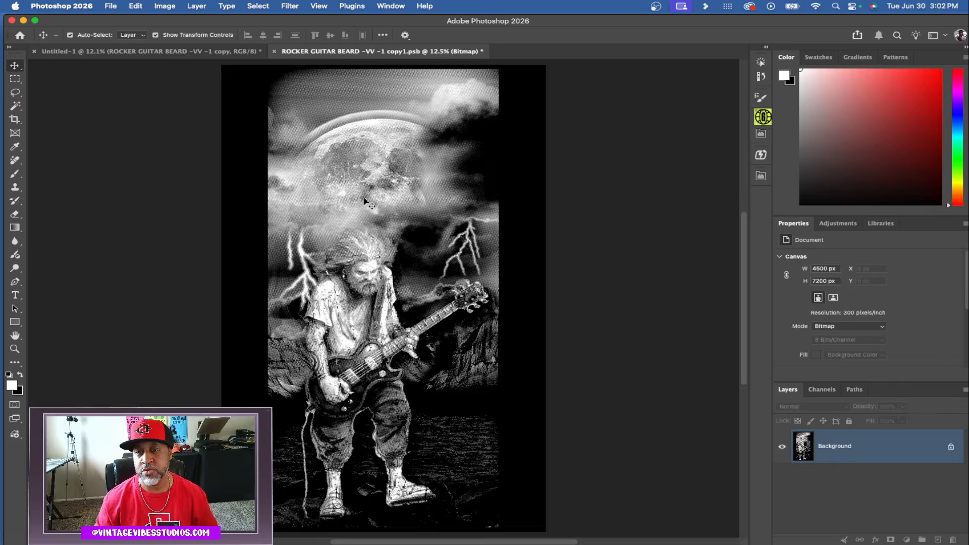
Examine the halftone dot pattern up close around the moon and lightning, and across the overall artwork
scroll(444, 251, "up", 5)
scroll(454, 256, "up", 4)
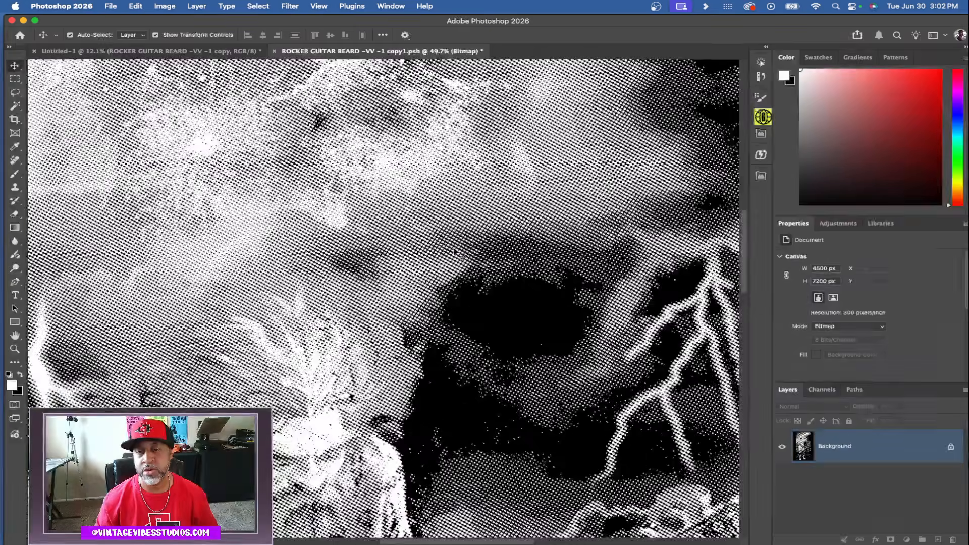
scroll(454, 252, "down", 4)
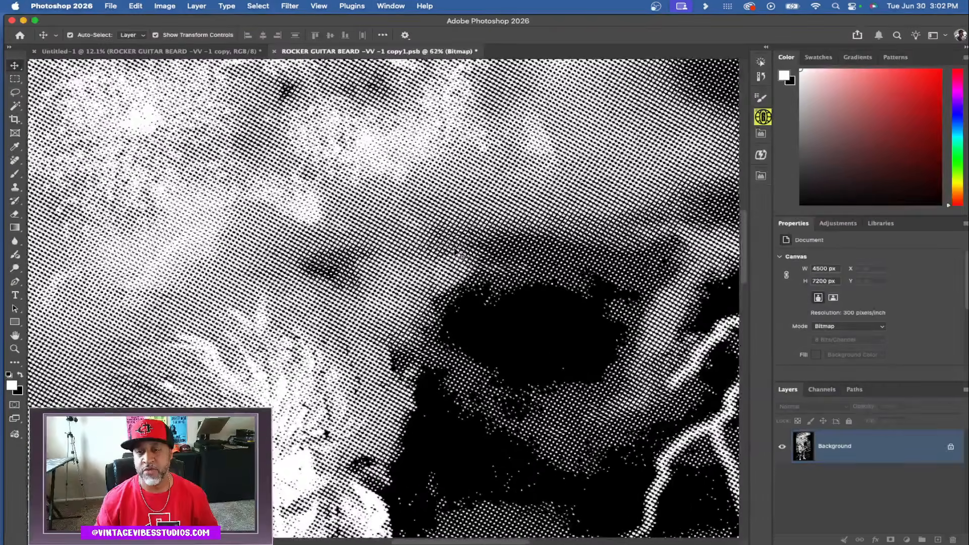
scroll(454, 252, "down", 3)
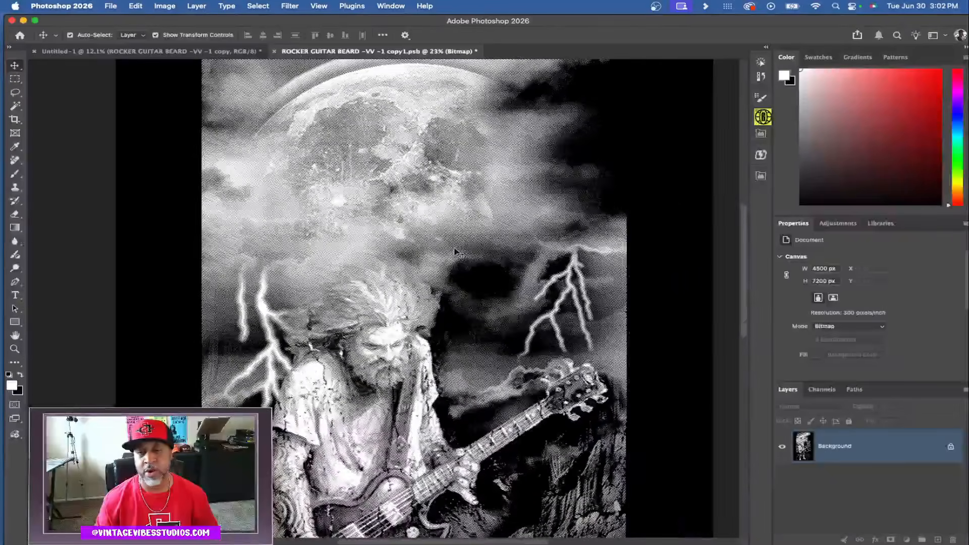
scroll(454, 252, "down", 2)
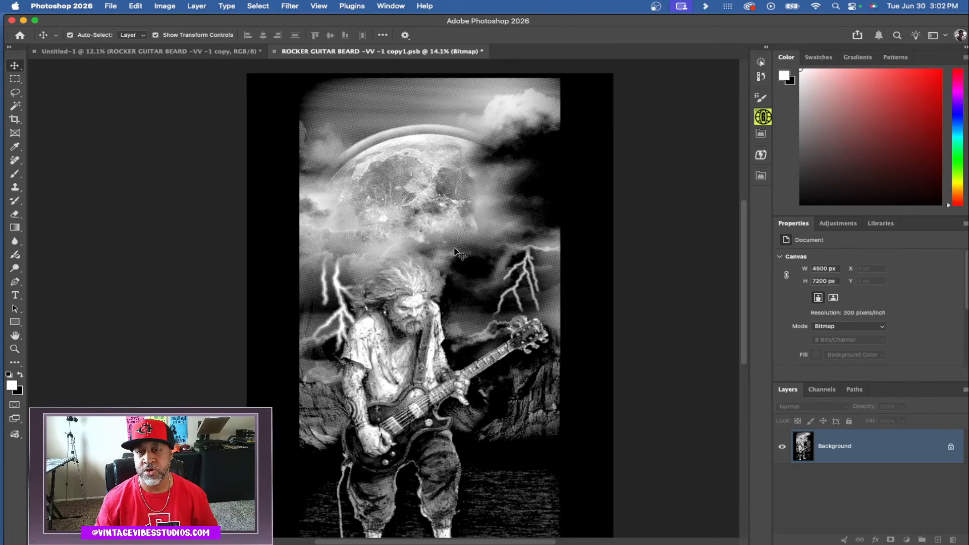
scroll(457, 253, "down", 1)
scroll(457, 253, "down", 1)
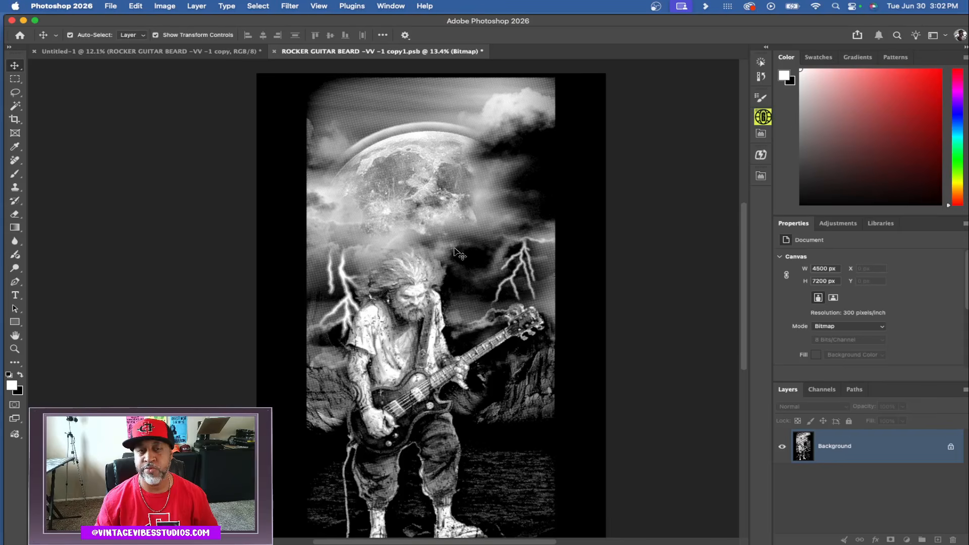
scroll(457, 254, "down", 2)
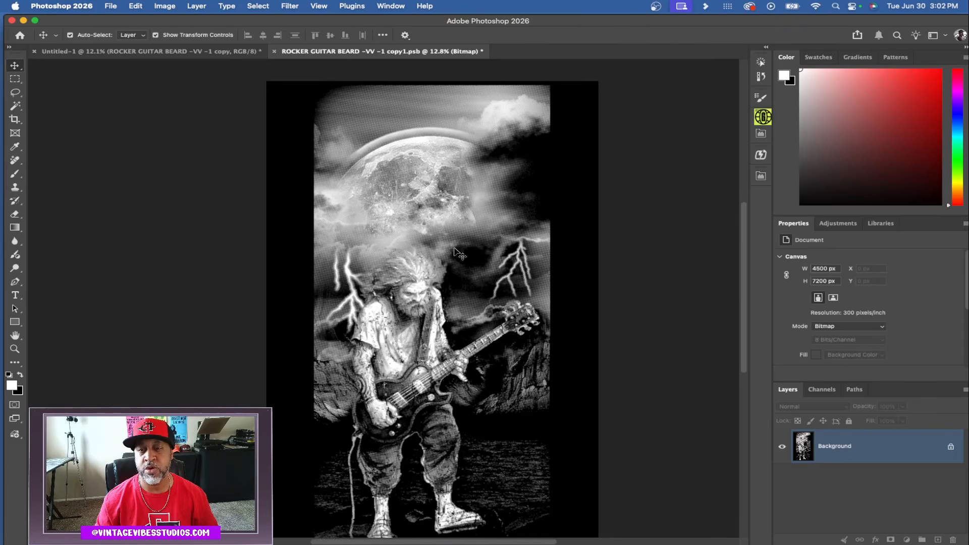
Select the entire halftone bitmap and close the smart object document, saving its changes
key("super+a")
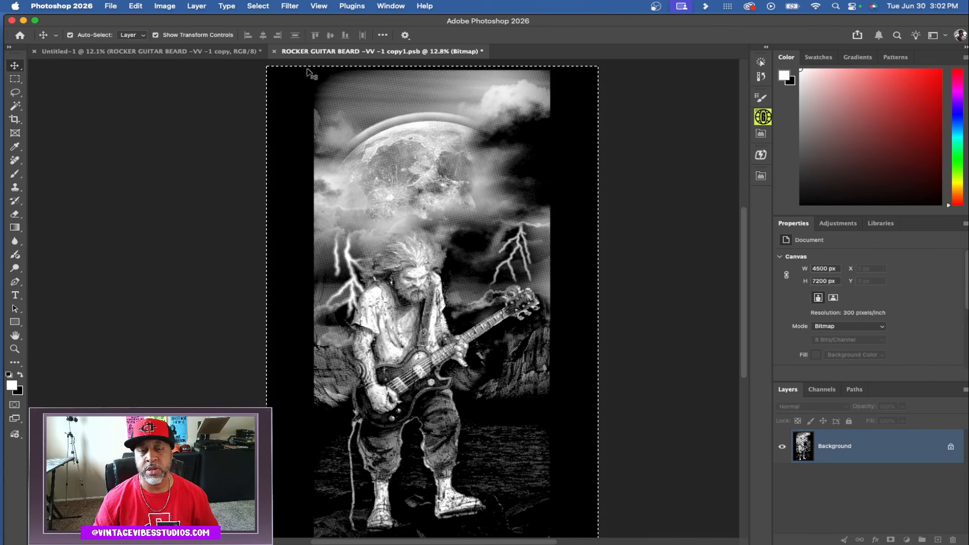
left_click(274, 52)
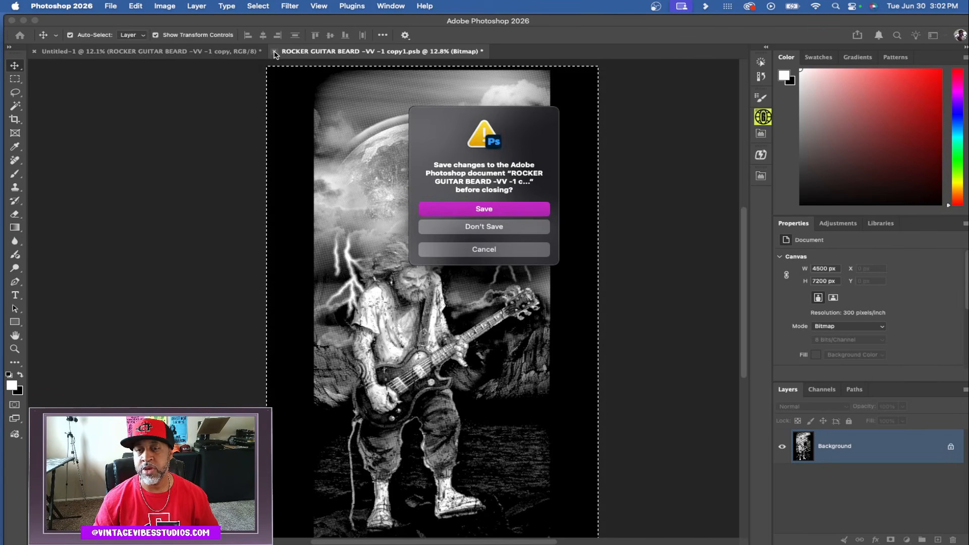
left_click(450, 211)
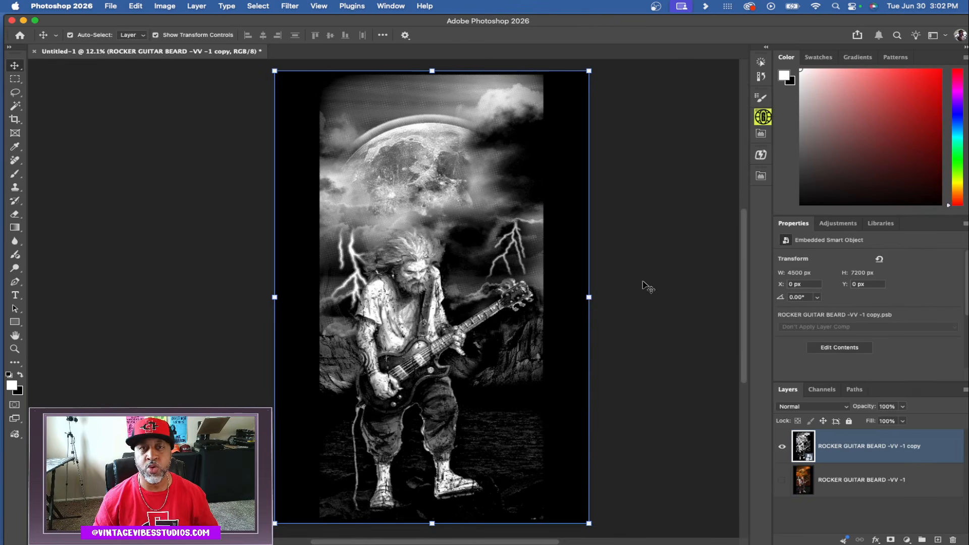
Hide the halftone copy layer and show the original color layer
left_click(782, 446)
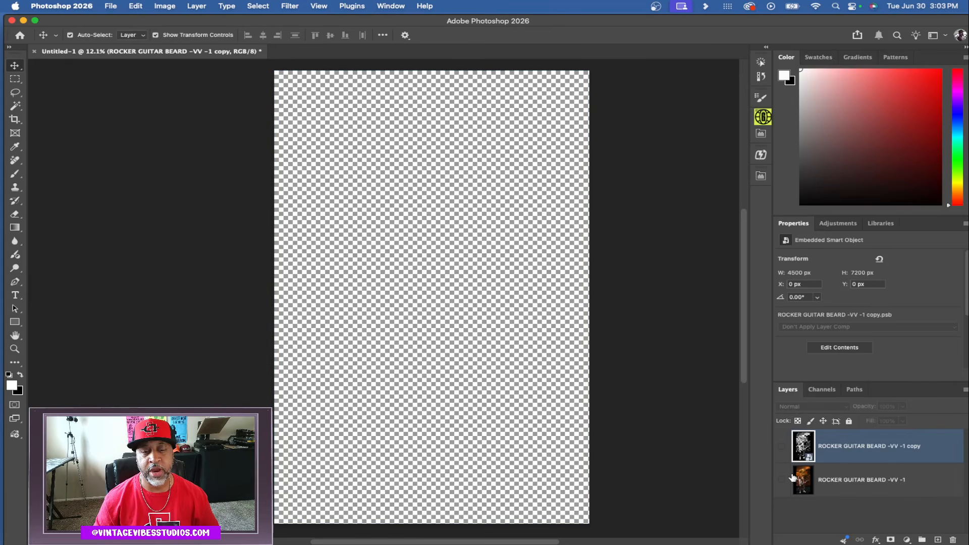
left_click(782, 480)
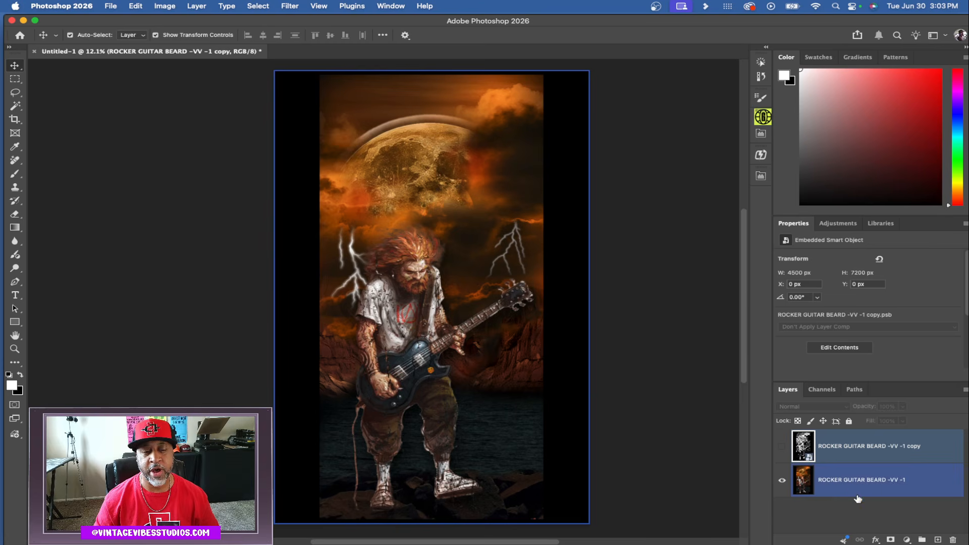
Add a layer mask to the original color layer and display the mask on the canvas
left_click(853, 494)
left_click(892, 540)
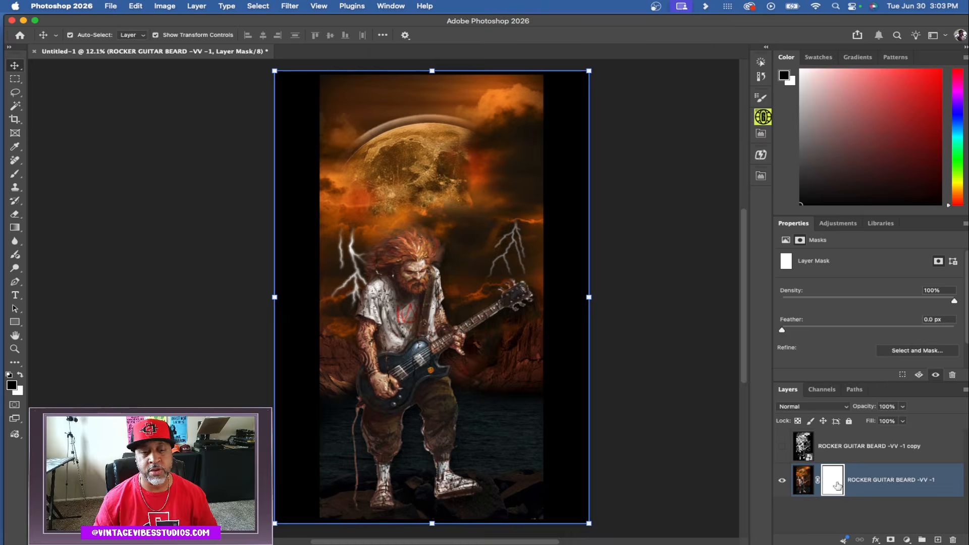
left_click(835, 487, "alt")
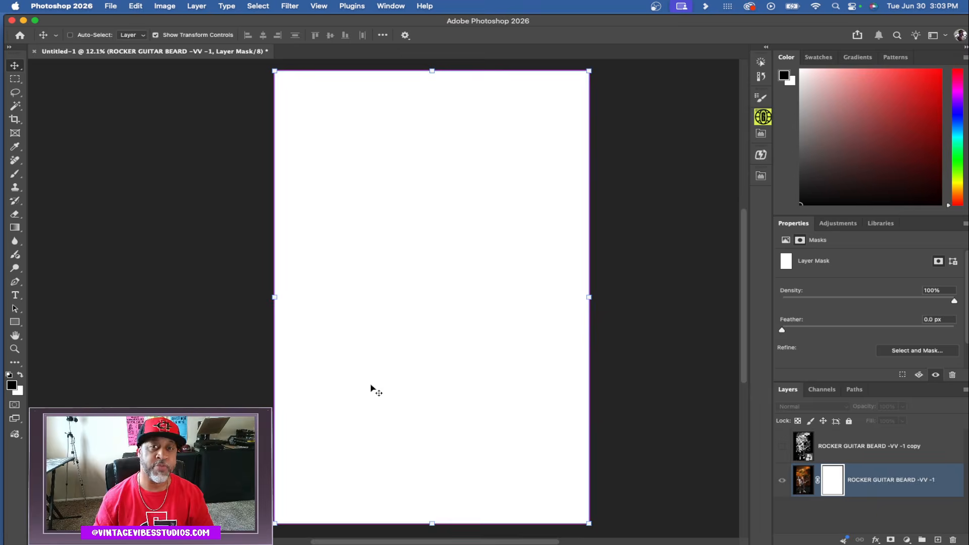
Paste the copied halftone bitmap into the original color layer's mask and return to the normal artwork view
key("super+v")
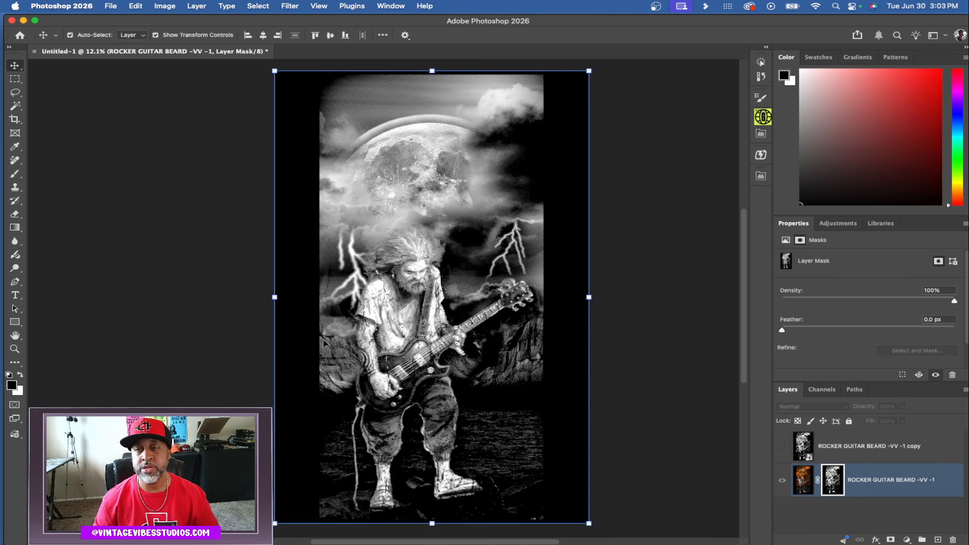
left_click(215, 306)
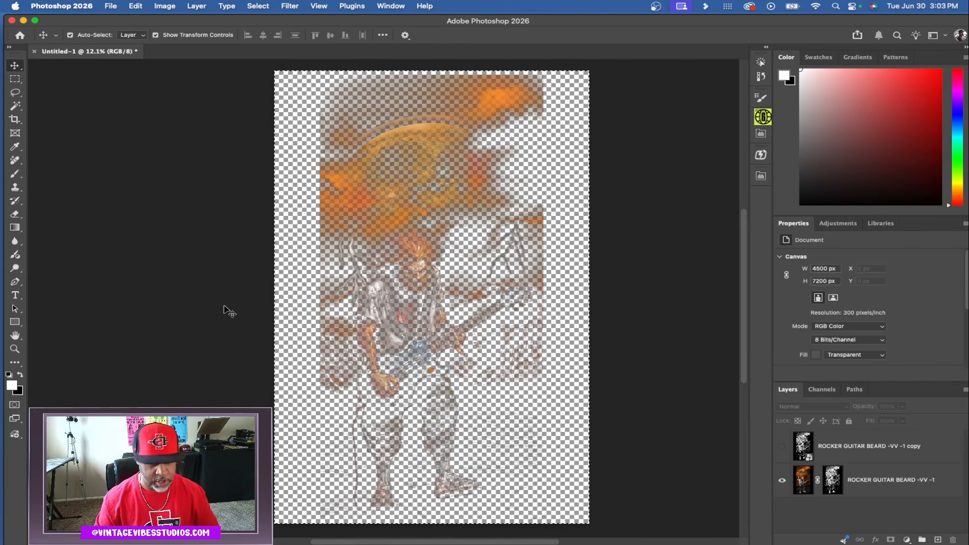
Examine the transparent halftone dots up close around the guitarist's hair and face, and across the whole masked artwork
scroll(404, 251, "up", 2)
scroll(404, 254, "up", 10)
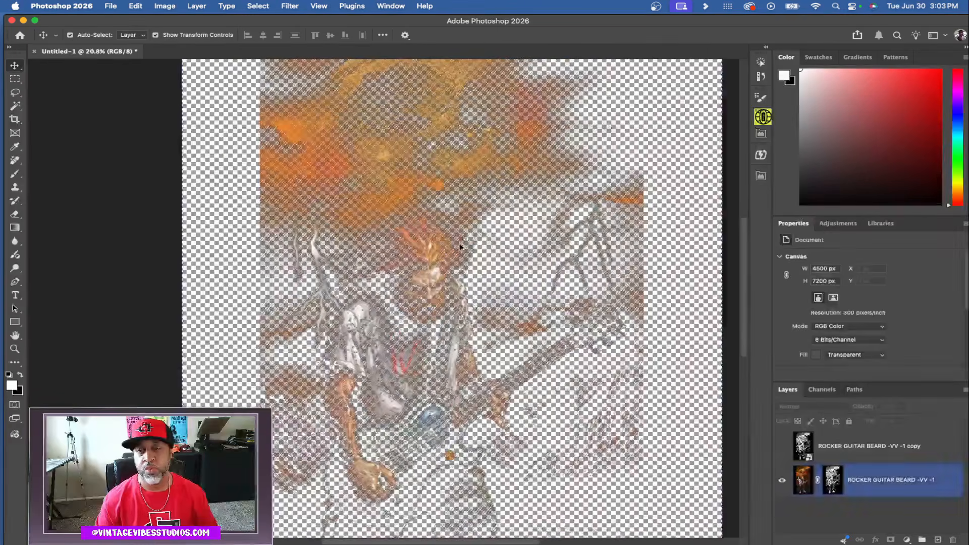
scroll(545, 259, "down", 3)
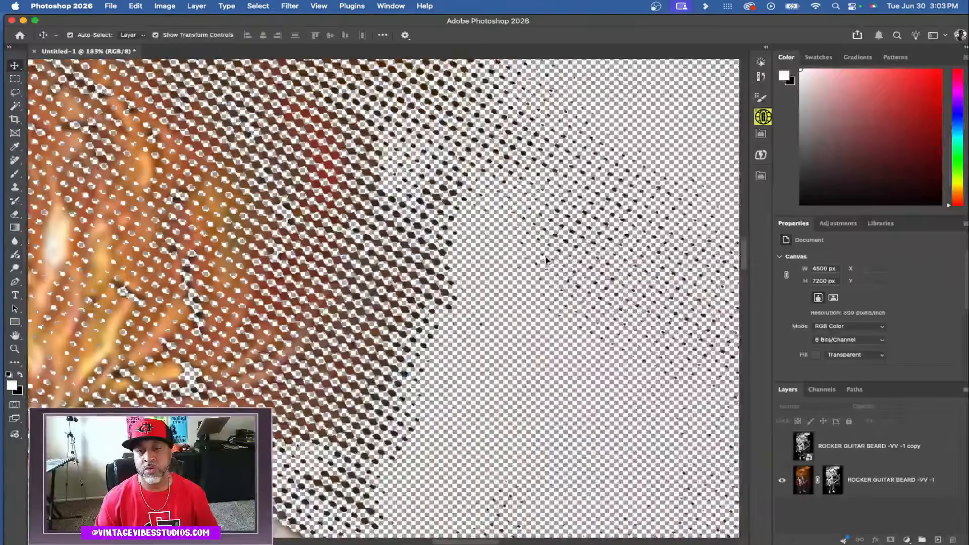
scroll(499, 280, "down", 1)
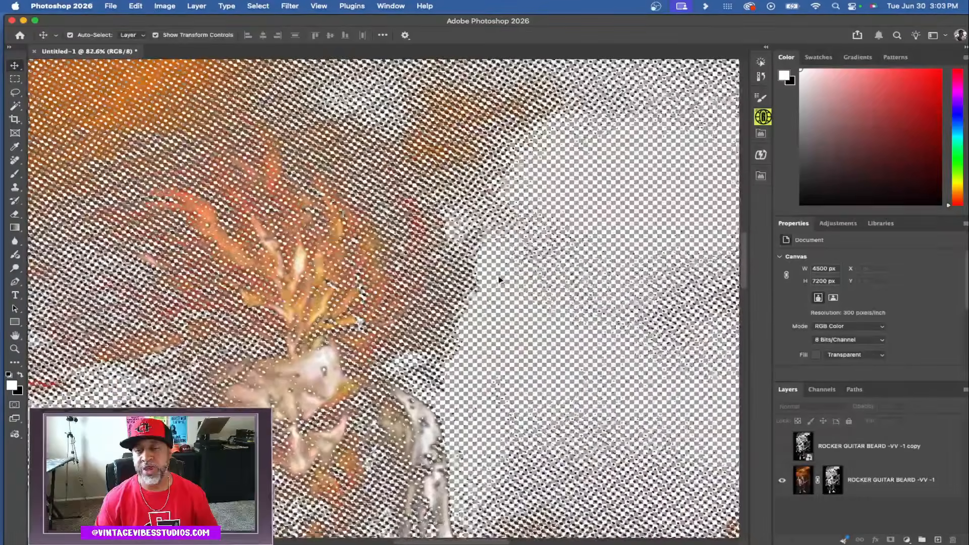
left_click(367, 275)
scroll(367, 274, "up", 2)
scroll(368, 274, "up", 4)
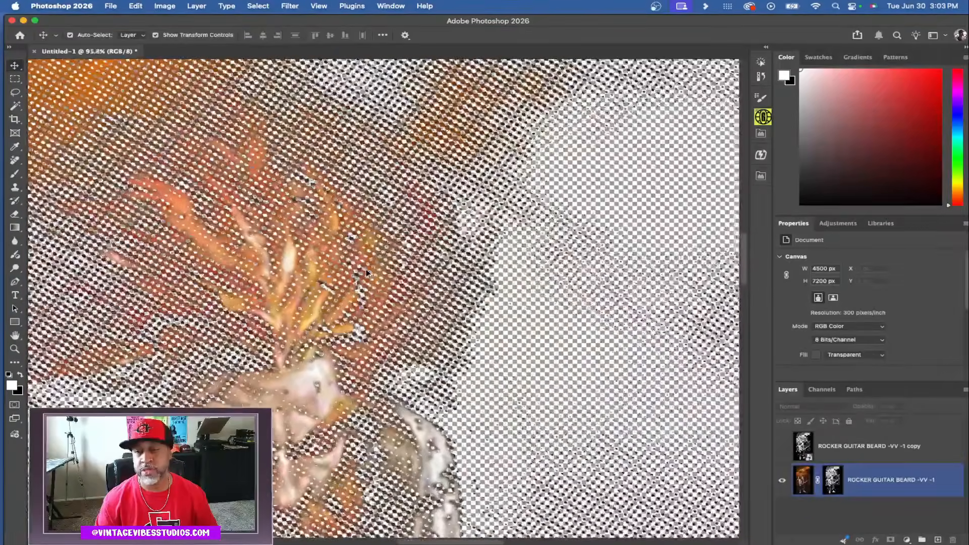
scroll(367, 273, "down", 5)
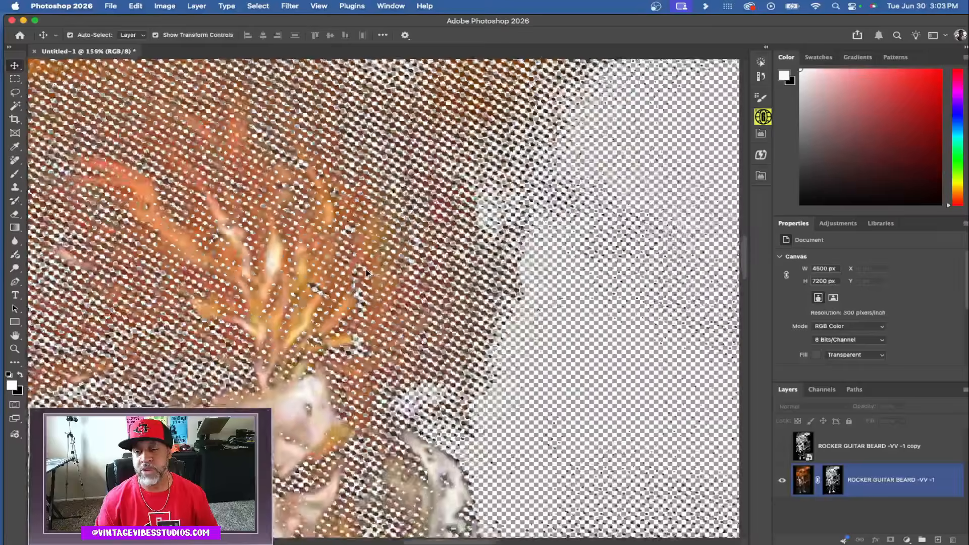
scroll(367, 273, "down", 5)
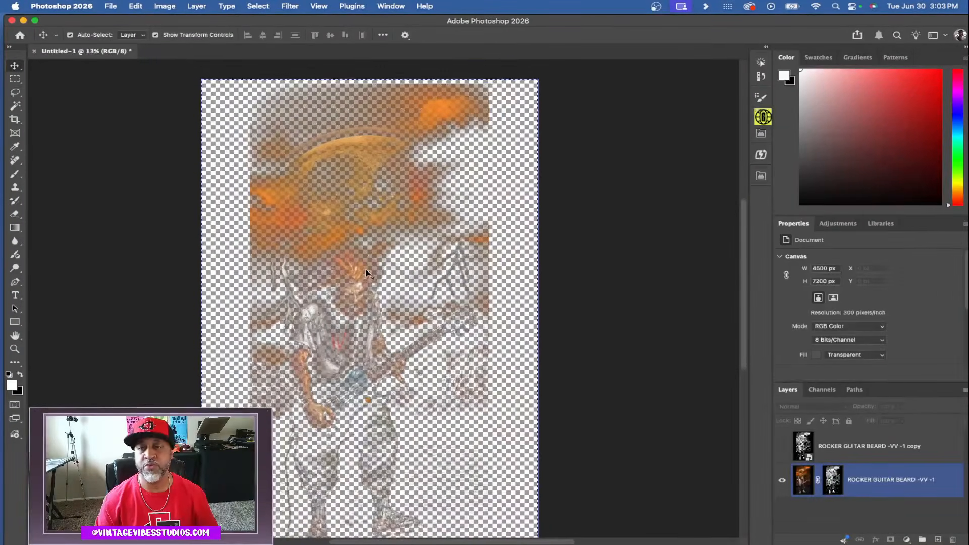
scroll(366, 274, "down", 2)
scroll(367, 273, "down", 1)
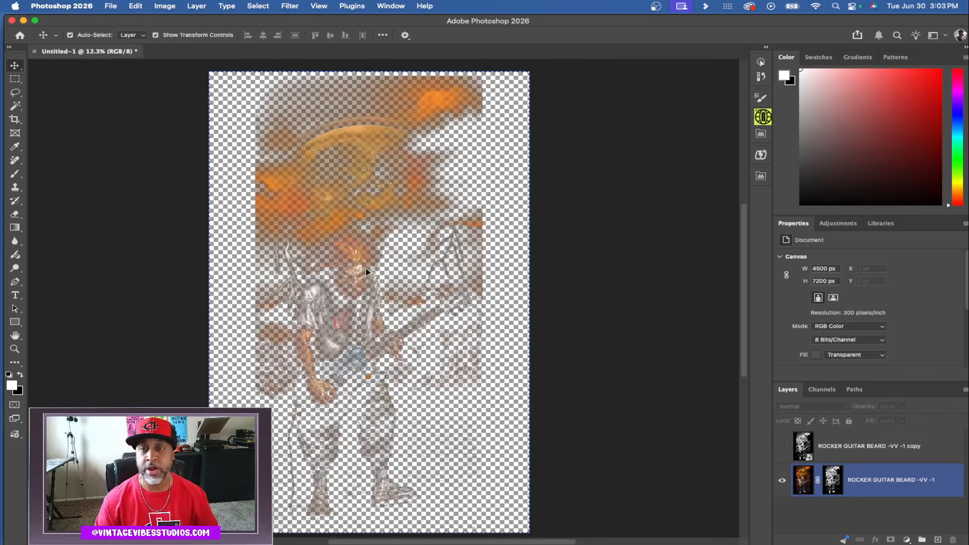
scroll(367, 272, "left", 2)
scroll(366, 268, "left", 2)
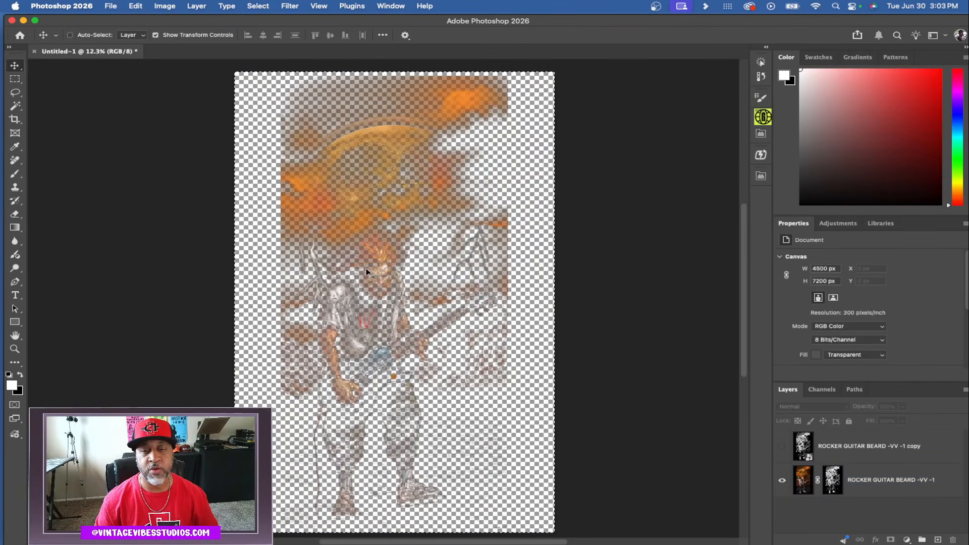
Add a black Solid Color fill layer and place it beneath the masked color artwork layer
left_click(888, 480)
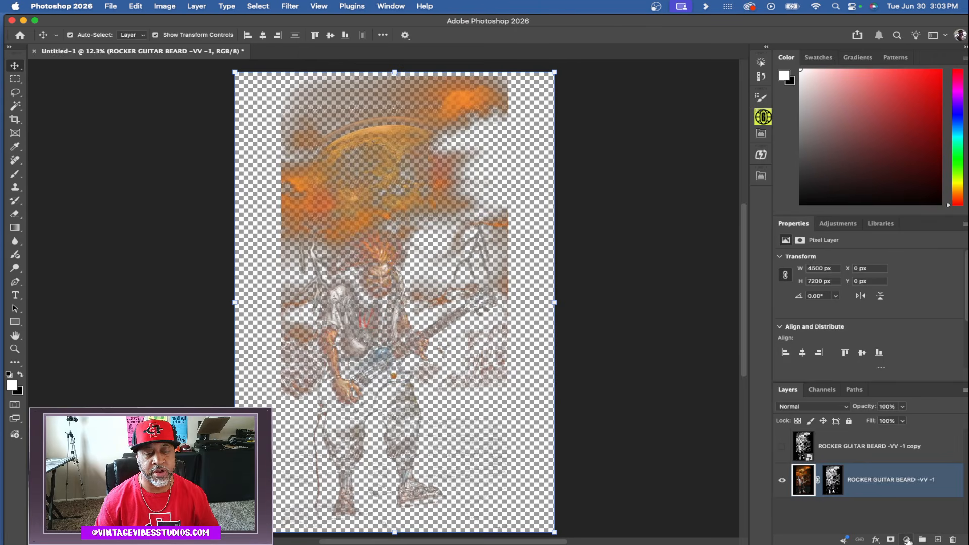
left_click(907, 541)
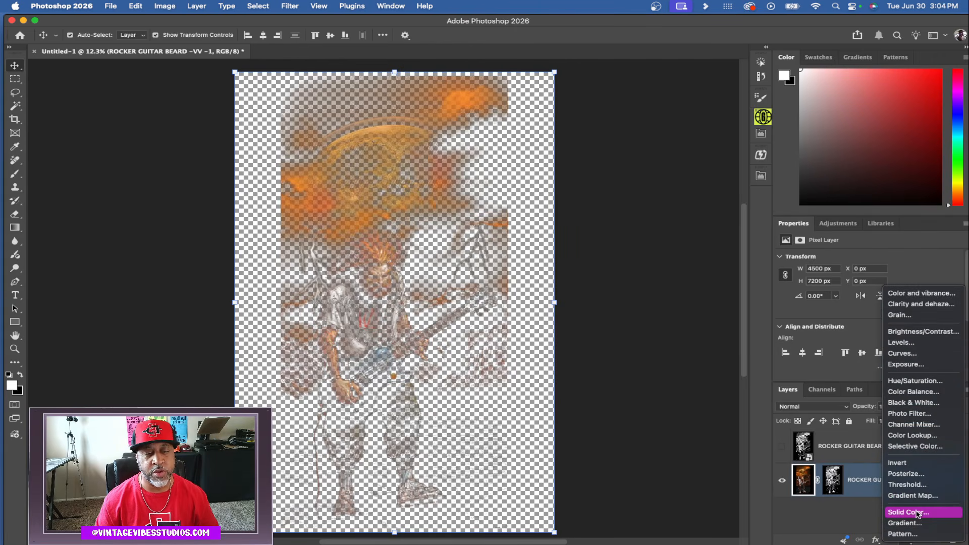
left_click(918, 514)
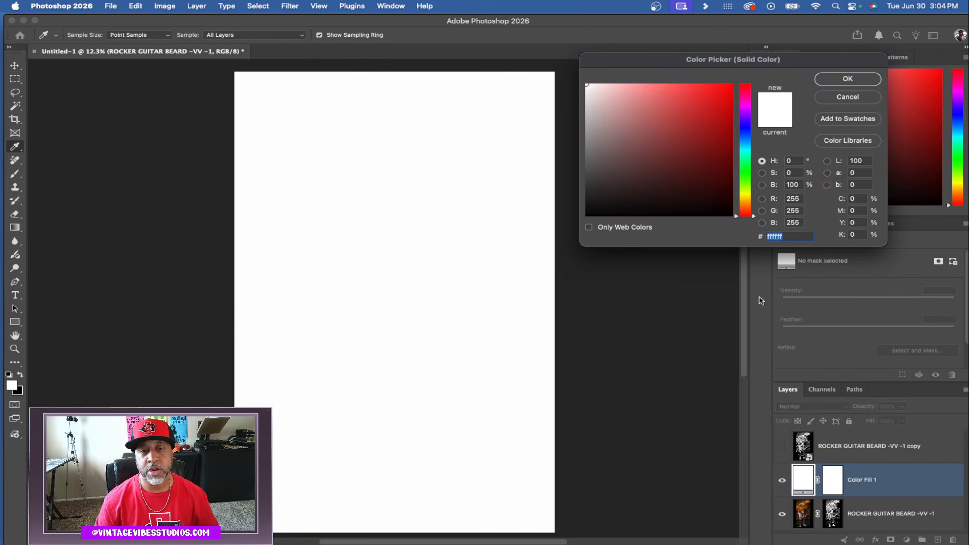
left_click_drag(693, 213, 577, 213)
left_click(848, 80)
key("v")
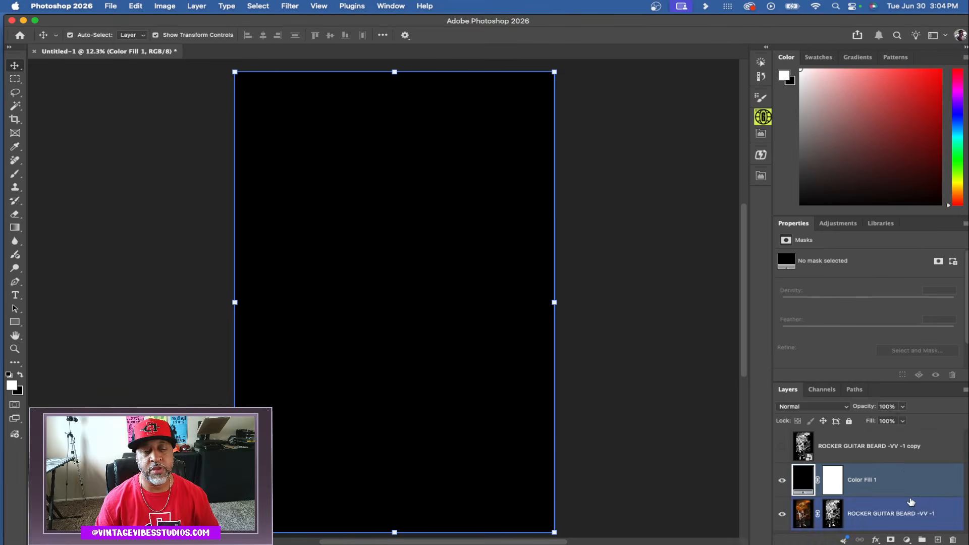
left_click_drag(909, 474, 901, 527)
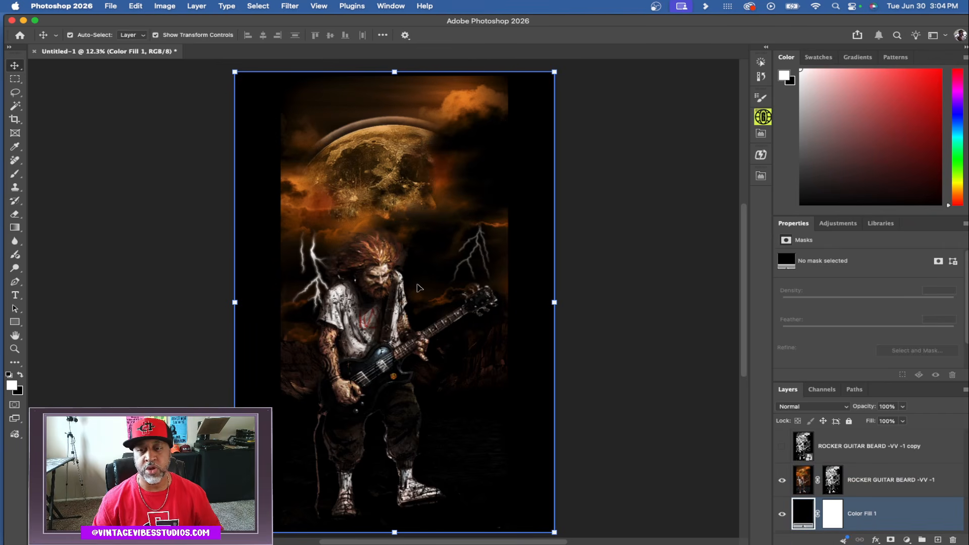
Inspect the masked artwork against the black background, and hide the black fill layer
scroll(419, 287, "up", 3)
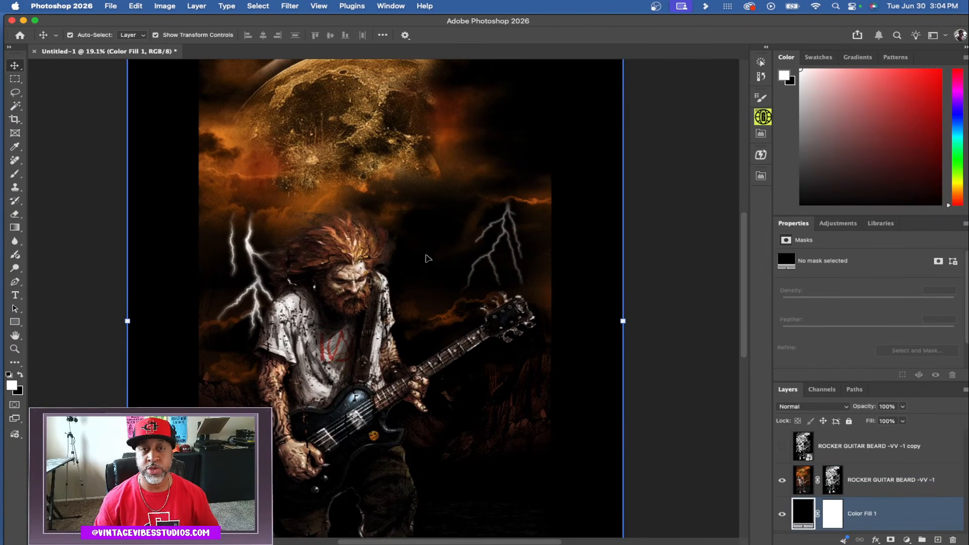
left_click(783, 514)
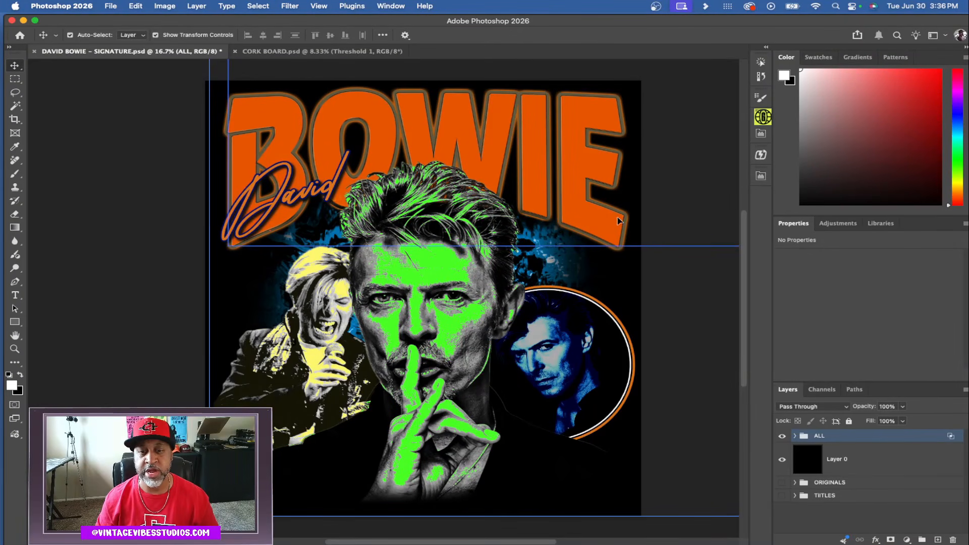
Look inside the ALL group and its PHOTOS subgroup in the David Bowie design, and collapse both again
left_click(795, 436)
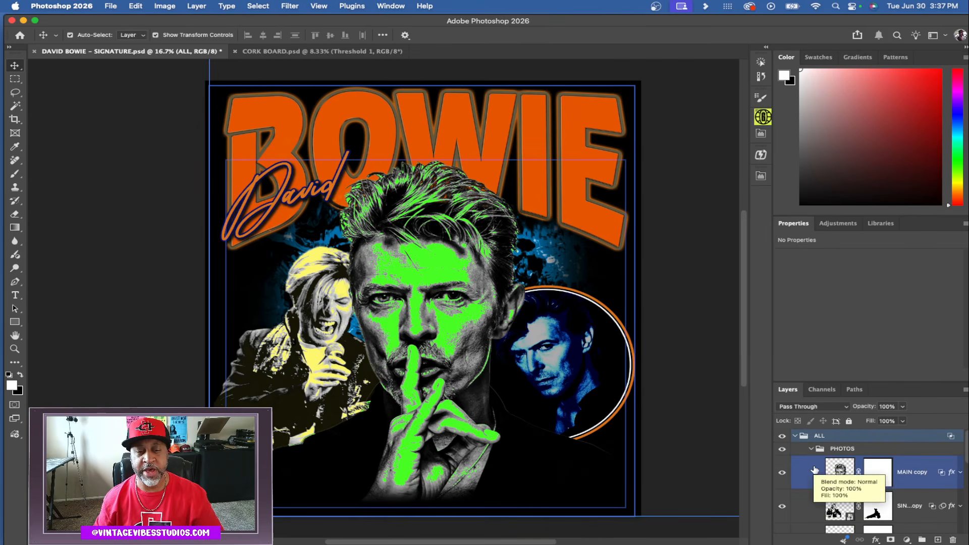
left_click(803, 449)
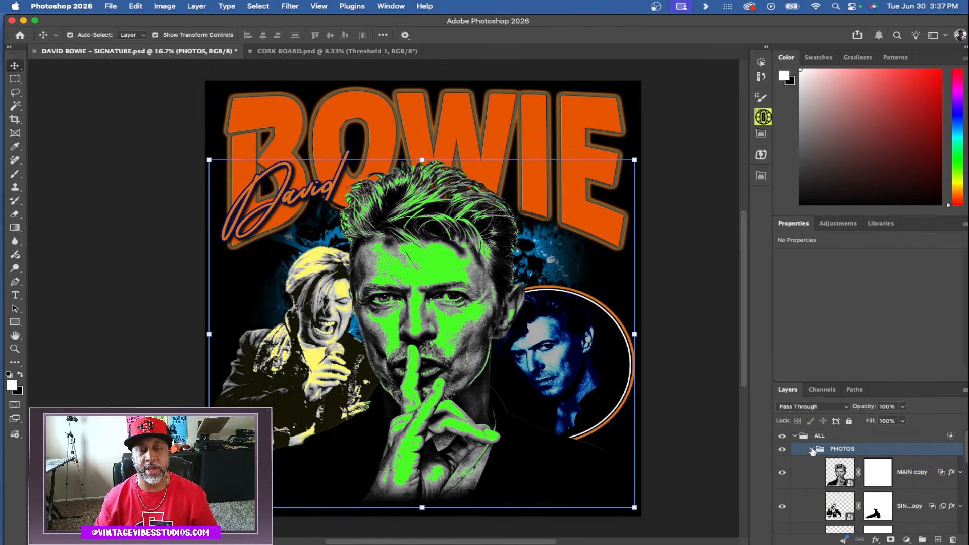
left_click(812, 449)
left_click(795, 436)
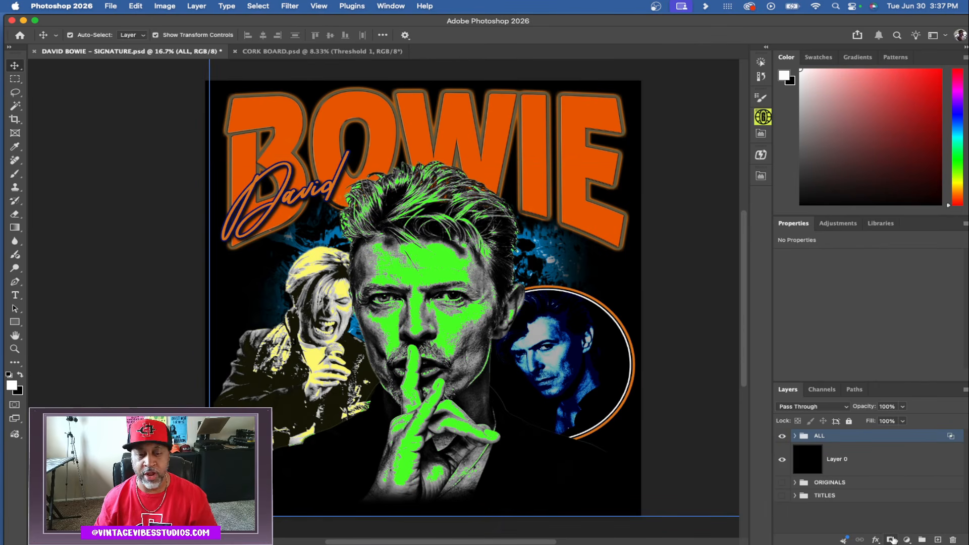
Add a layer mask to the ALL group, paste the copied speckled texture into it, and return to the normal artwork view
left_click(892, 540)
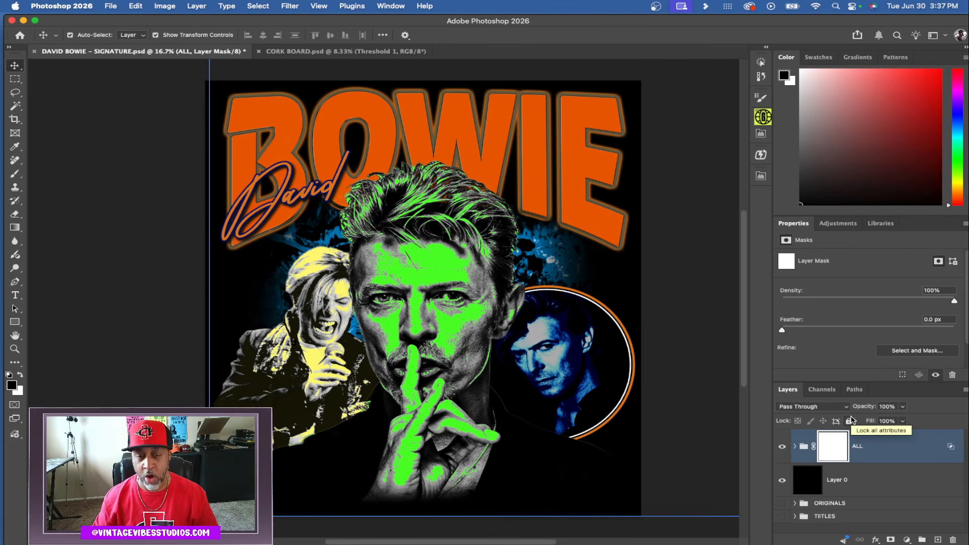
left_click(833, 453, "alt")
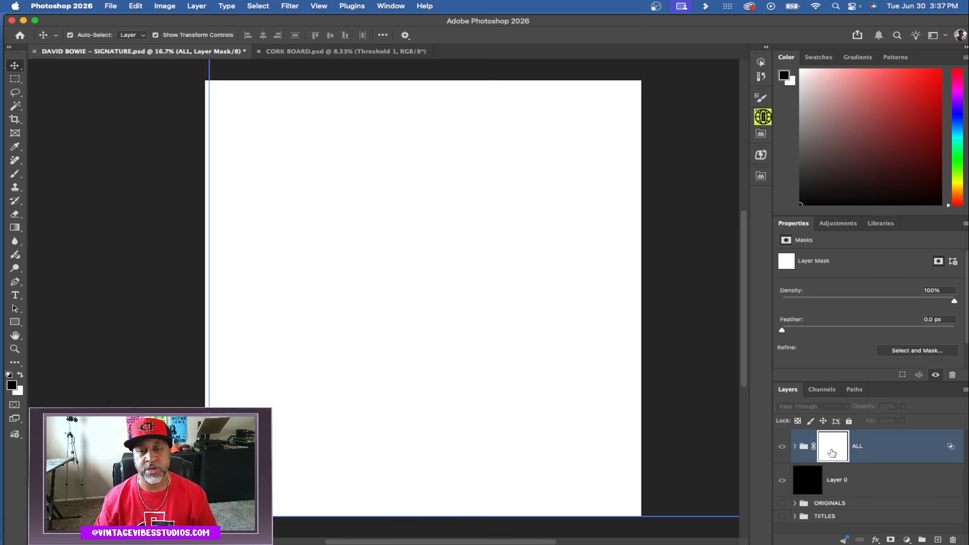
key("super+v")
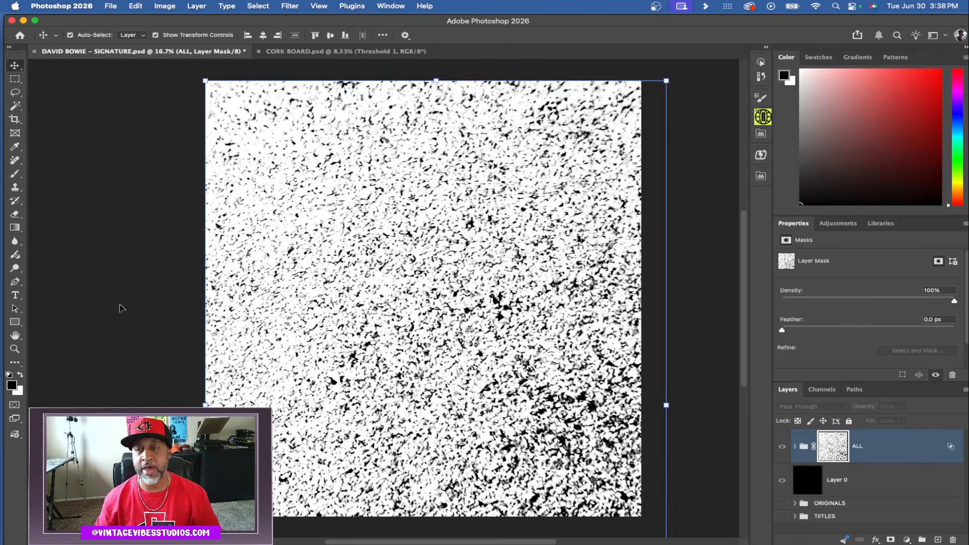
left_click(120, 308)
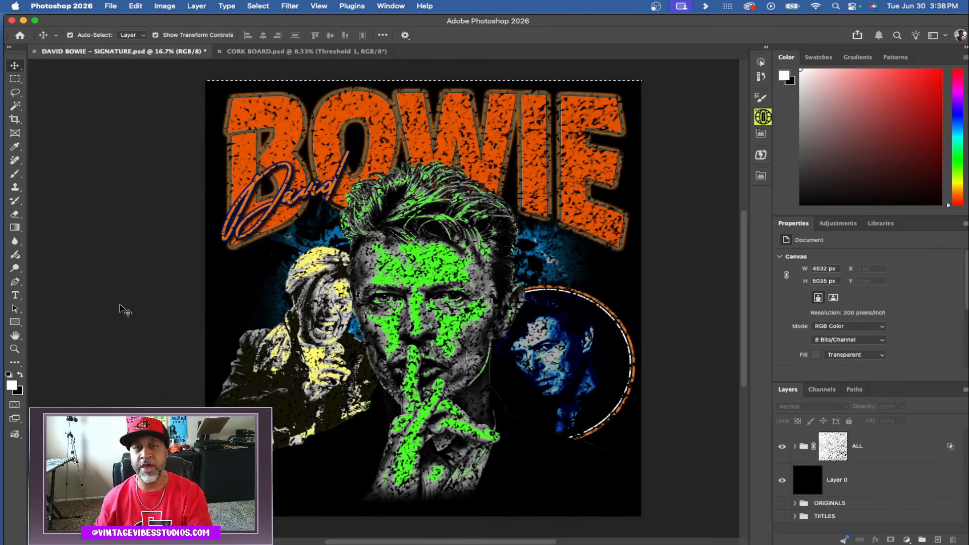
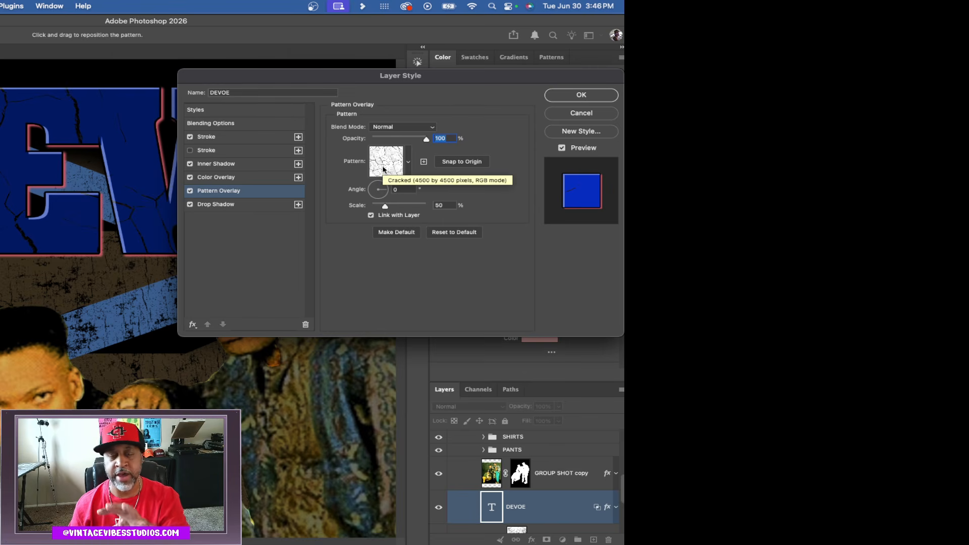
Browse the pattern presets and try patterns from the Trees group as the DEVOE text's Pattern Overlay
left_click(407, 162)
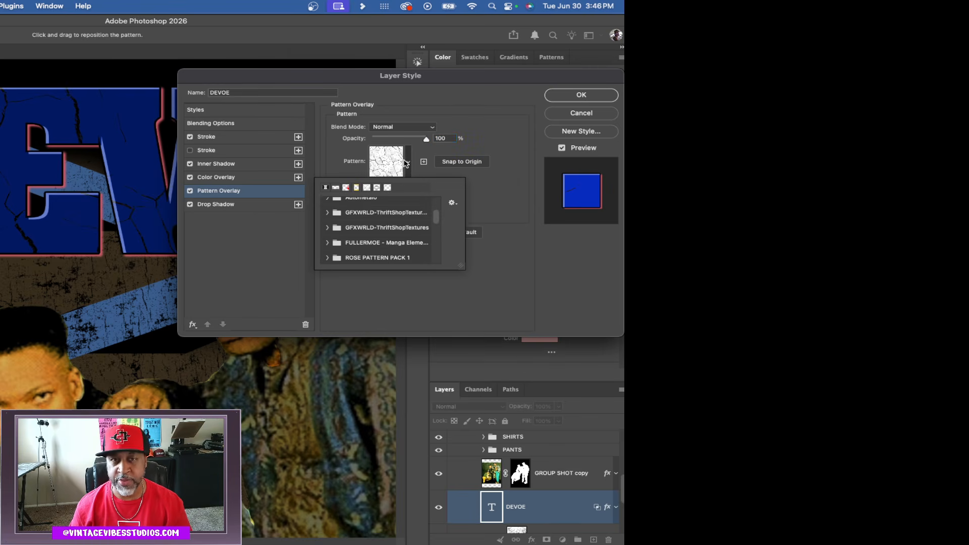
scroll(385, 223, "down", 10)
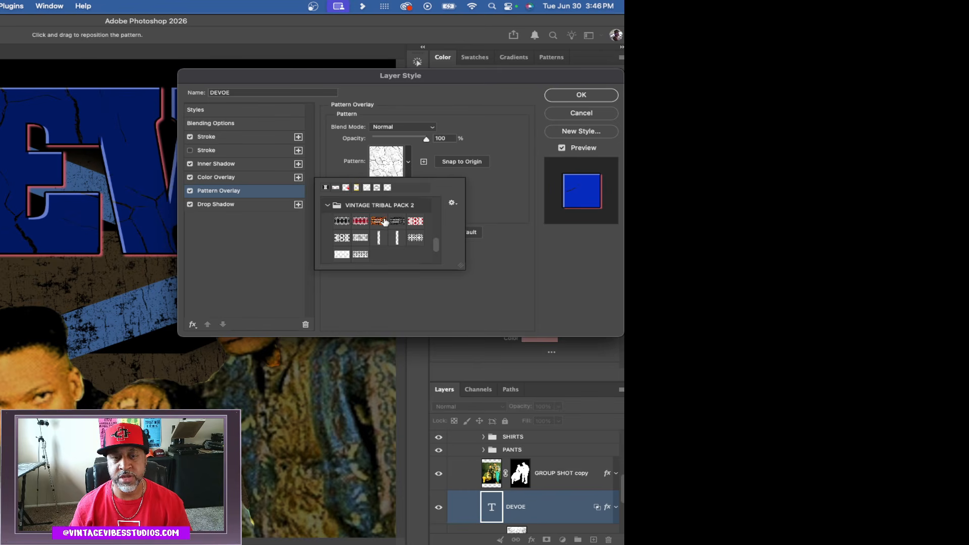
scroll(384, 222, "up", 10)
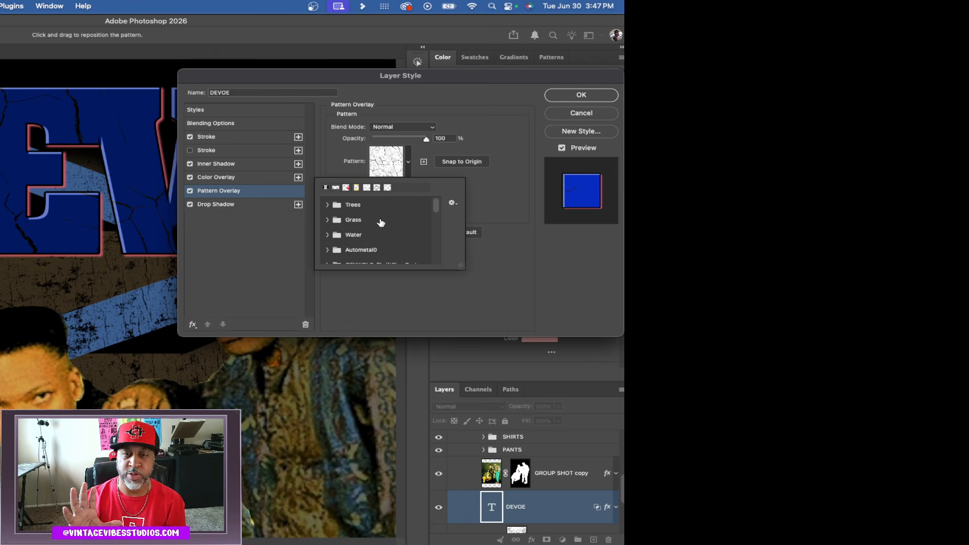
left_click(328, 205)
left_click(341, 221)
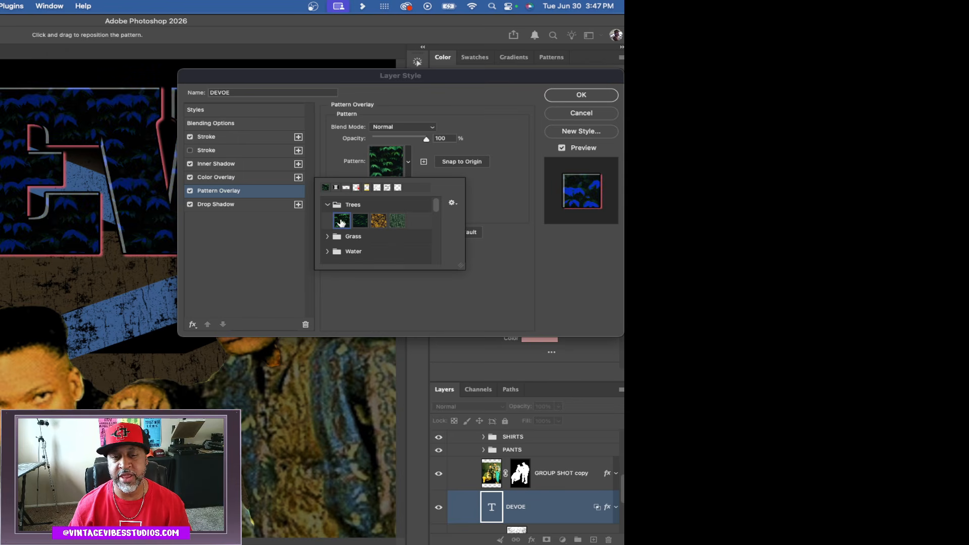
left_click(360, 222)
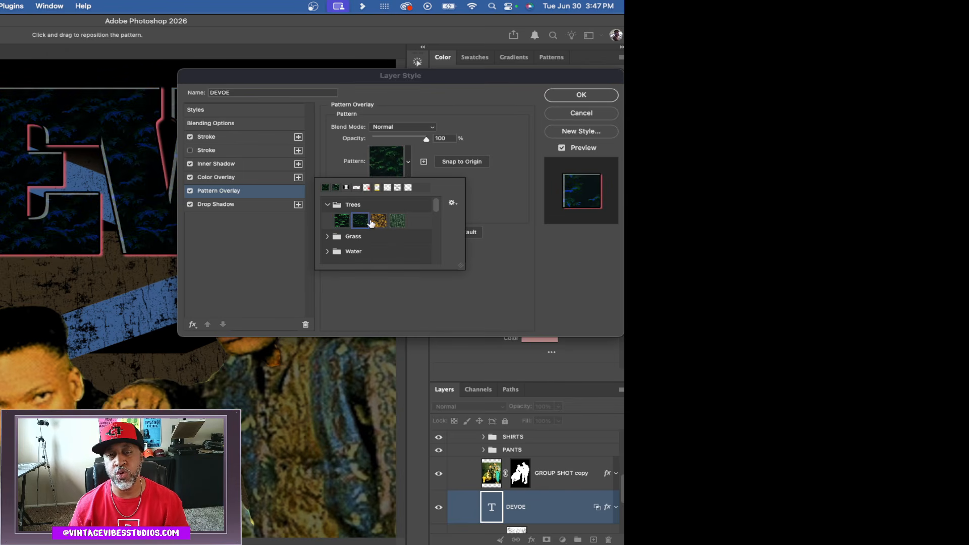
left_click(374, 223)
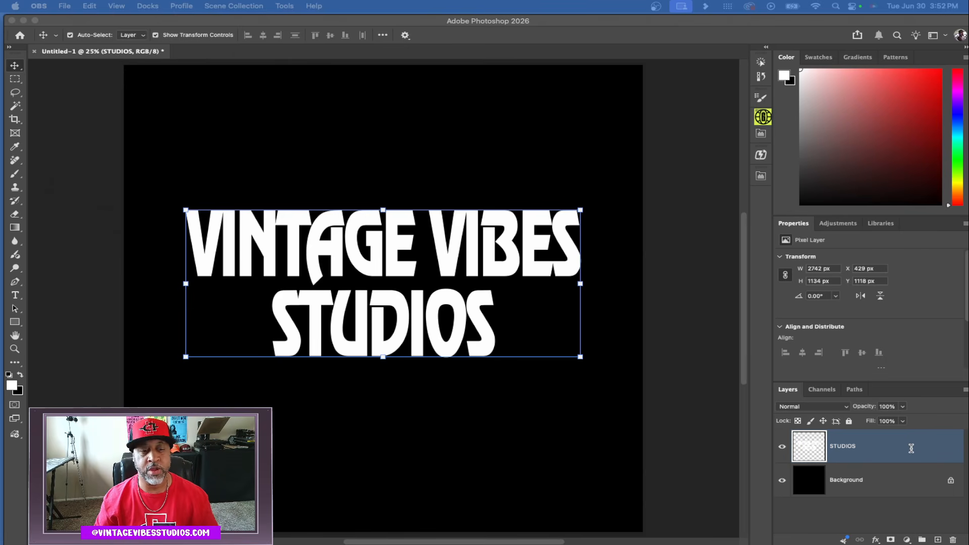
Add a Gradient Overlay to the STUDIOS text layer and try out blue gradient presets on it
double_click(911, 448)
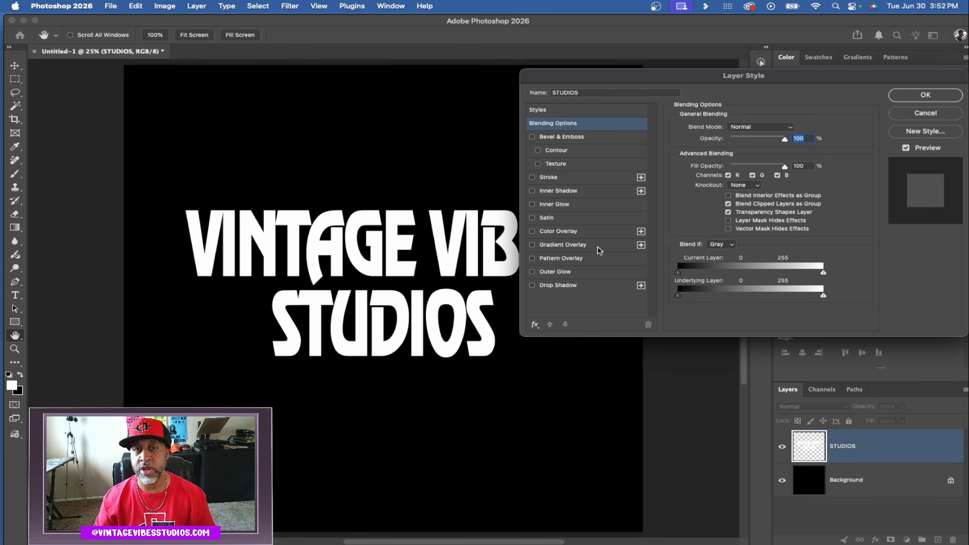
left_click(599, 250)
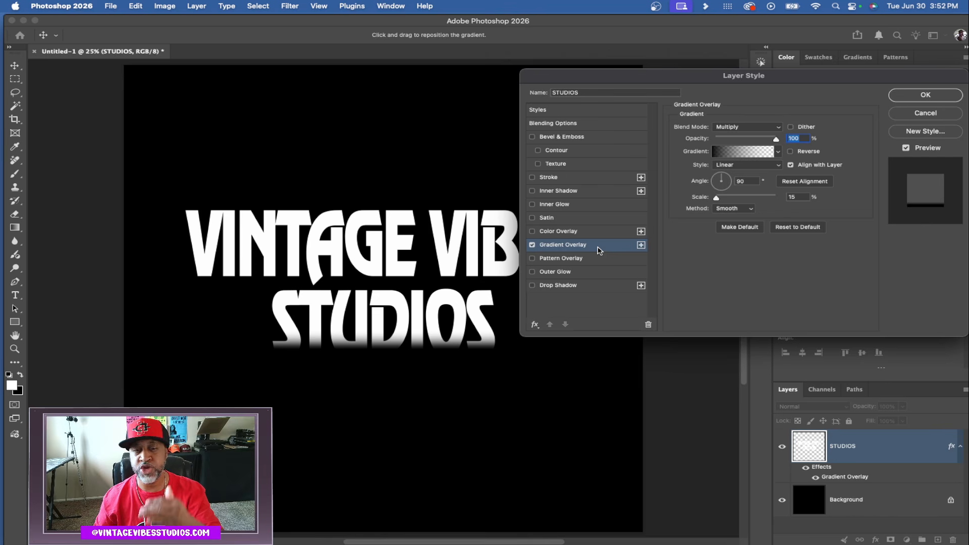
left_click(779, 152)
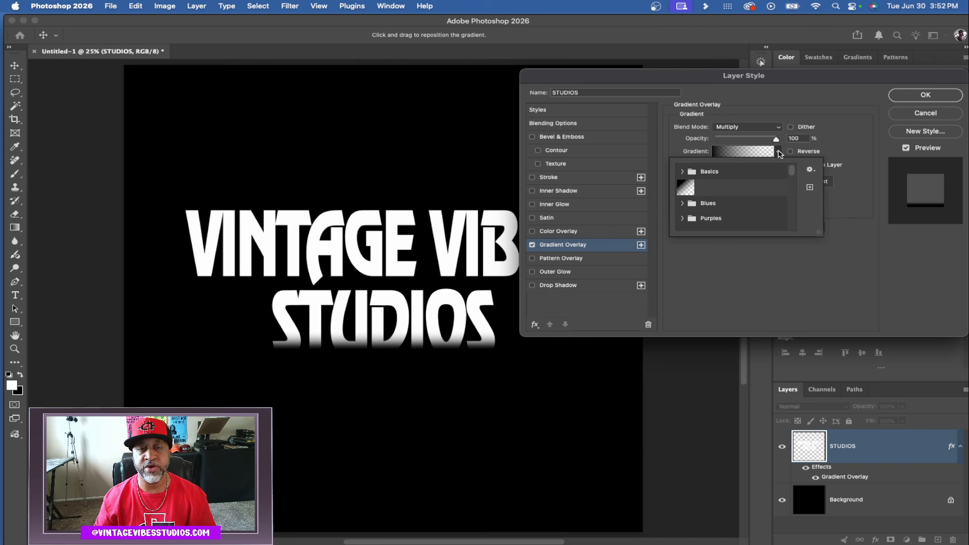
left_click(683, 204)
scroll(705, 218, "down", 3)
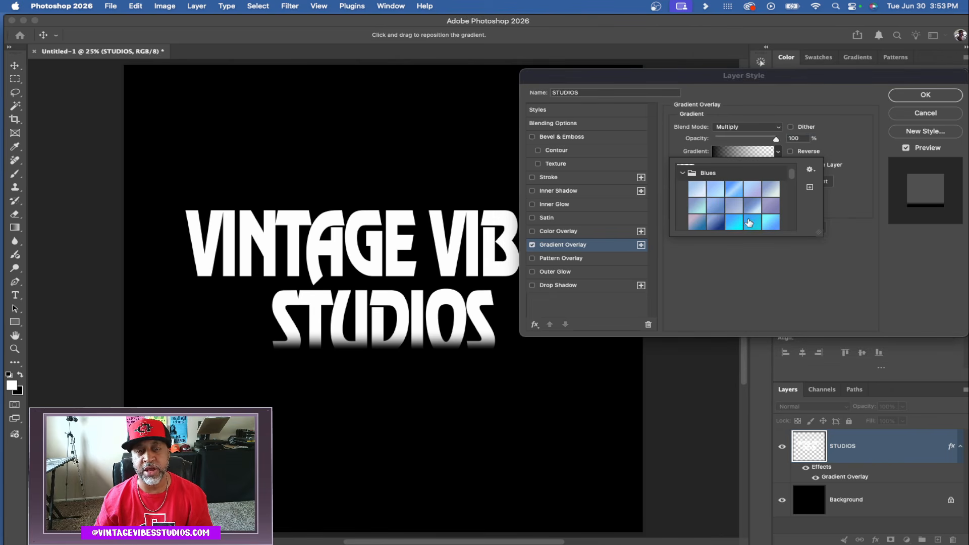
left_click(736, 222)
scroll(740, 222, "down", 2)
left_click(741, 223)
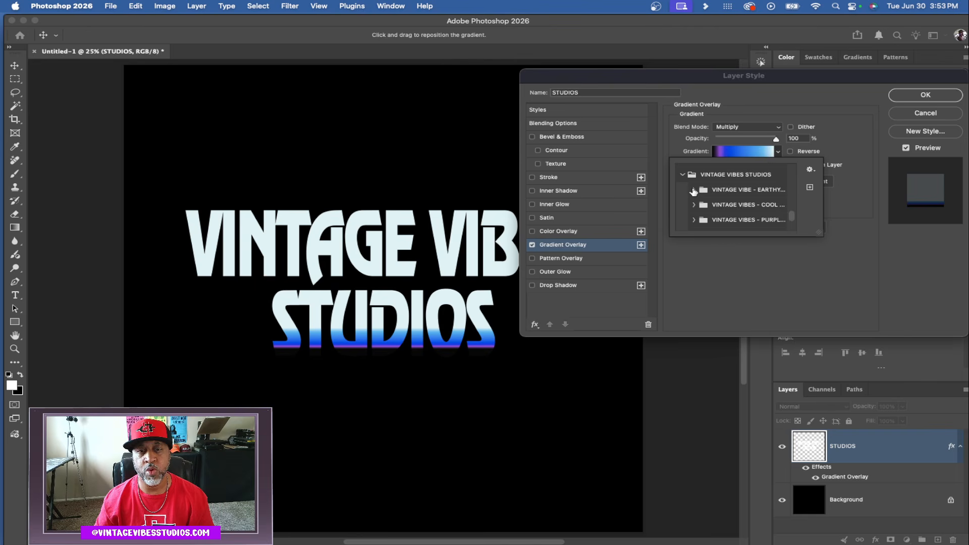
Apply the SQUEEKY CHEESE gradient from the VINTAGE VIBES STUDIOS earthy presets to the overlay
left_click(695, 190)
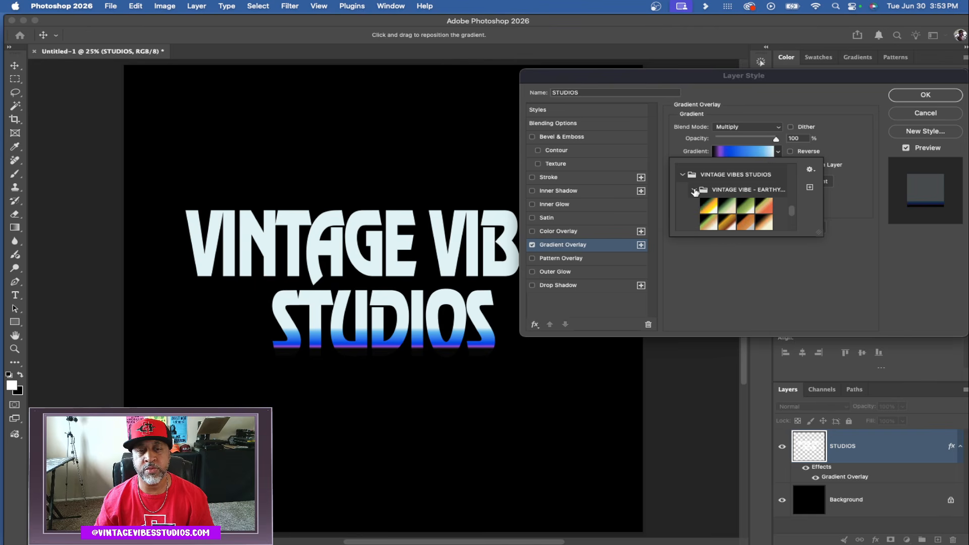
left_click(709, 206)
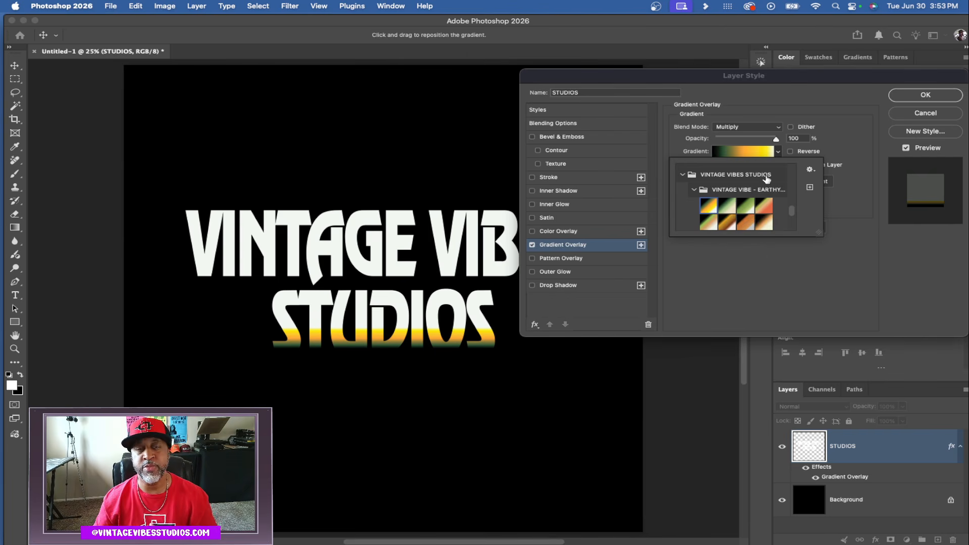
left_click(859, 116)
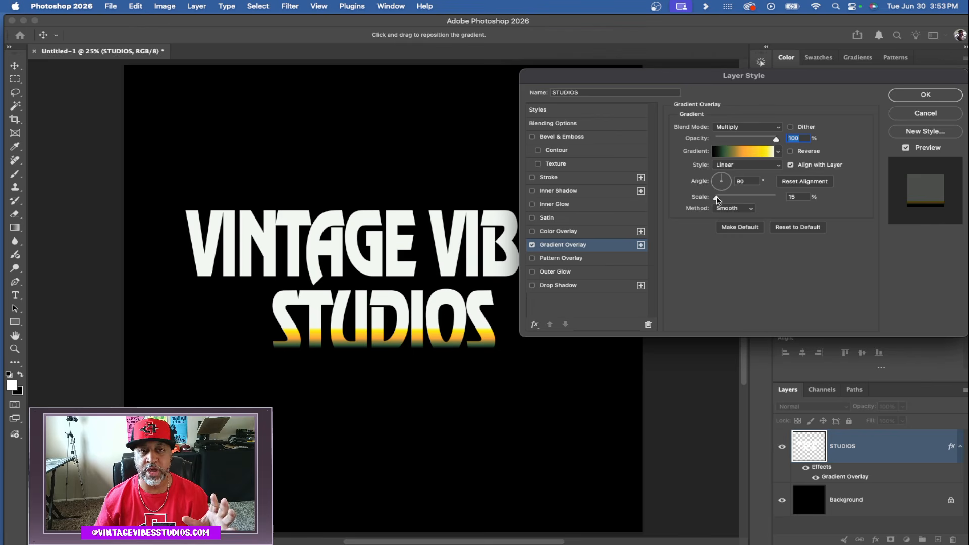
Set the gradient overlay's scale to 103% and shift the gradient upward across the VINTAGE VIBES STUDIOS lettering
left_click_drag(717, 200, 755, 200)
left_click_drag(351, 311, 347, 276)
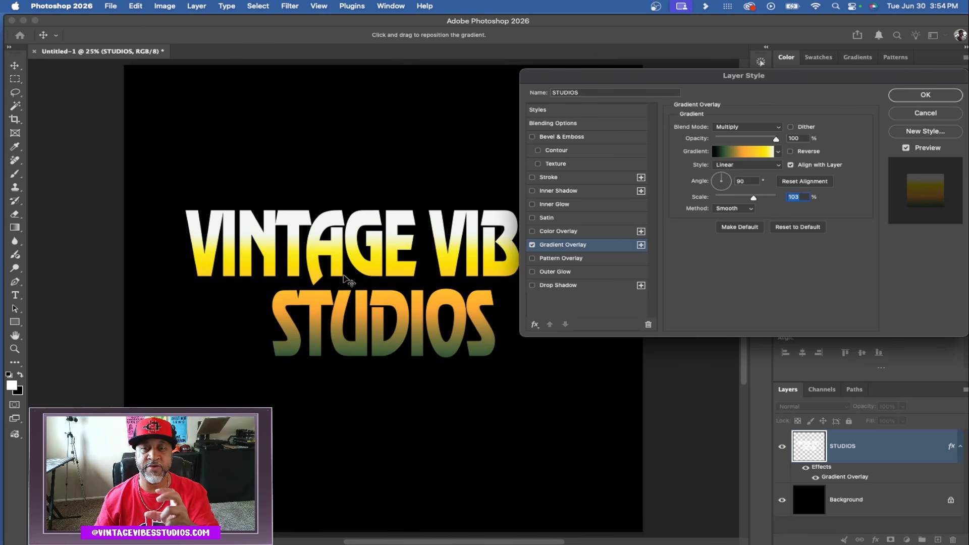
mouse_move(348, 282)
left_mouse_down()
mouse_move(350, 251)
mouse_move(350, 264)
left_mouse_up()
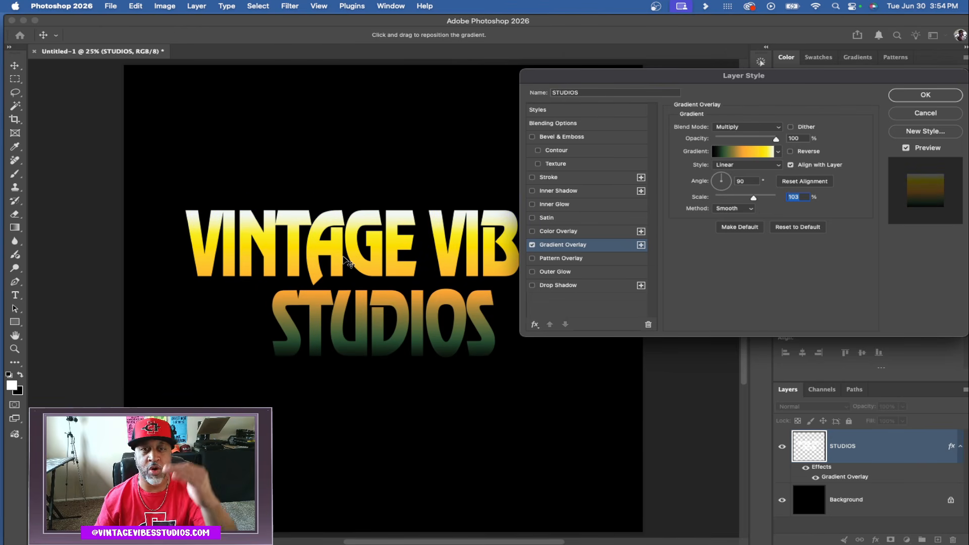
mouse_move(350, 264)
left_mouse_down()
mouse_move(351, 250)
mouse_move(351, 258)
left_mouse_up()
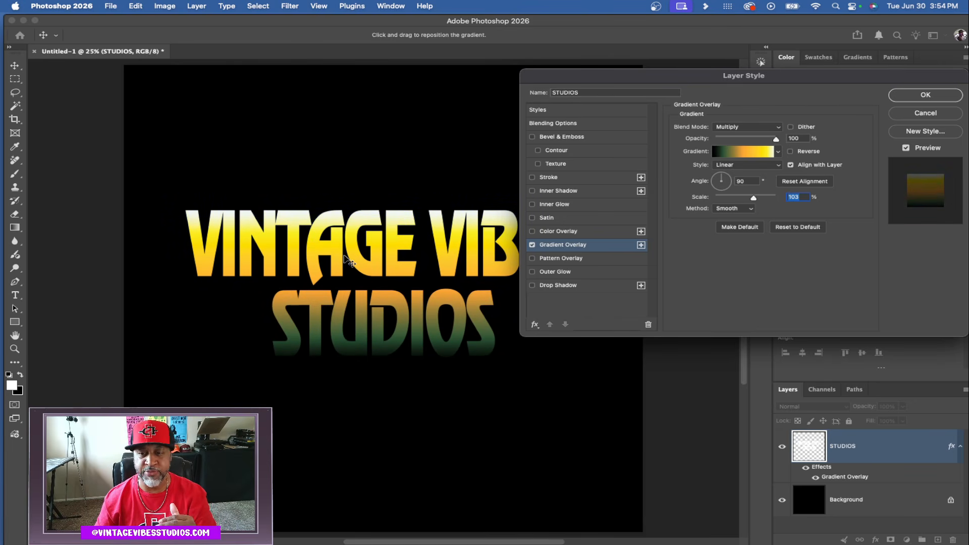
mouse_move(345, 255)
left_mouse_down()
mouse_move(346, 210)
mouse_move(347, 255)
mouse_move(352, 236)
mouse_move(355, 250)
left_mouse_up()
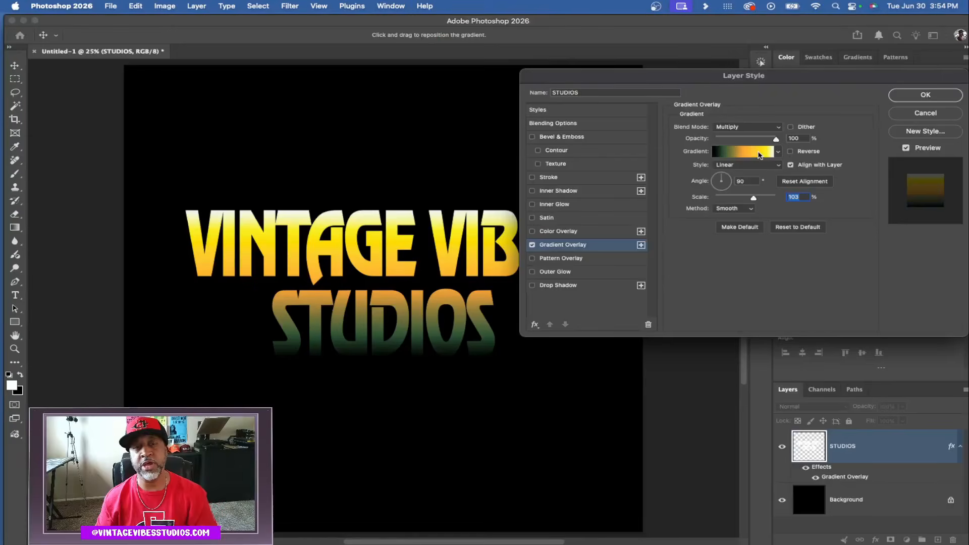
Open the overlay's gradient for editing and move its dark green color stop to location 33%
left_click(759, 156)
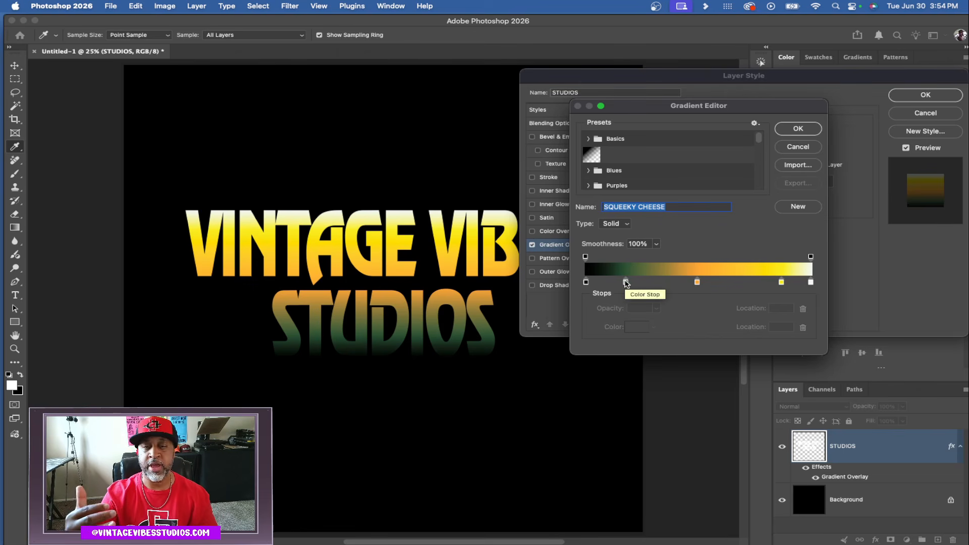
left_click_drag(626, 283, 651, 342)
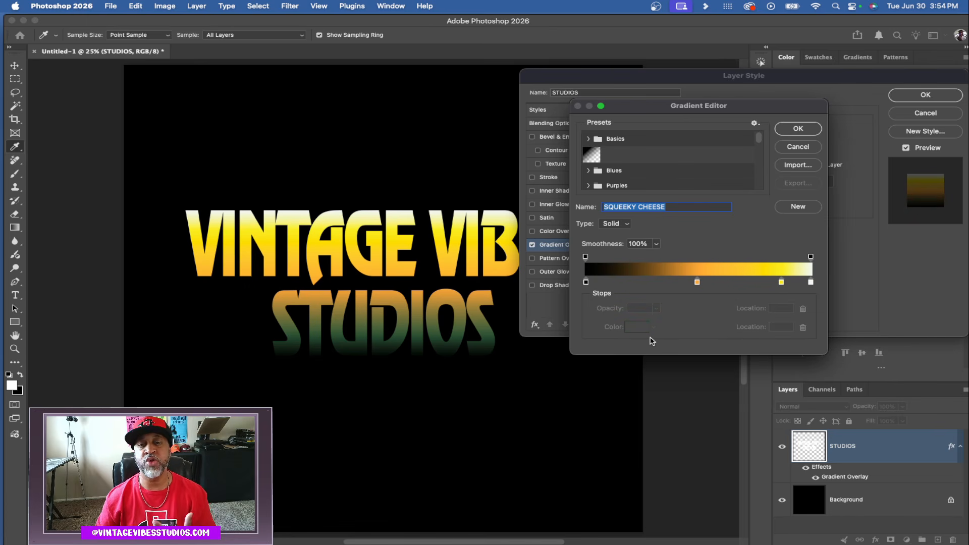
left_click(634, 282)
left_click_drag(634, 282, 662, 286)
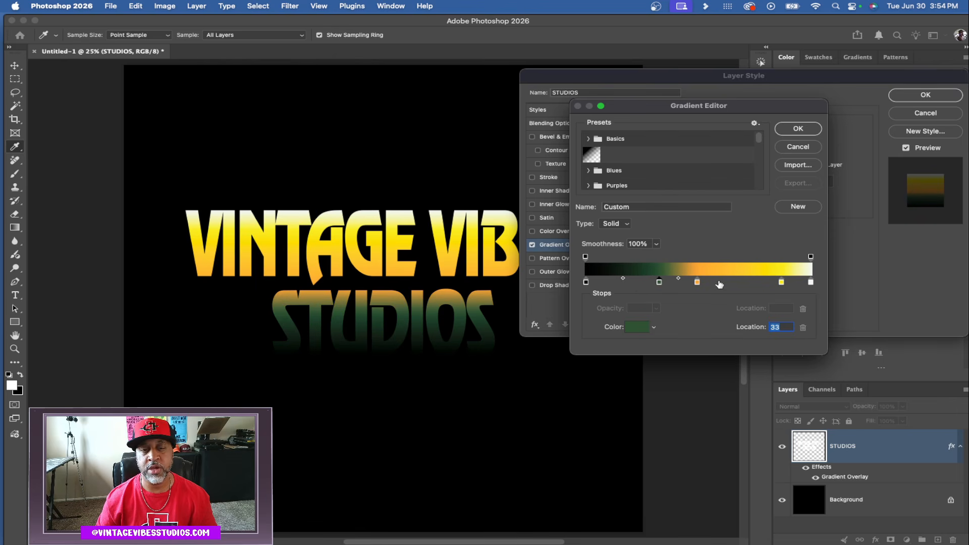
Move the orange color stop to 46% and the yellow one to 60%, and save the gradient as a new preset
left_click_drag(697, 284, 692, 284)
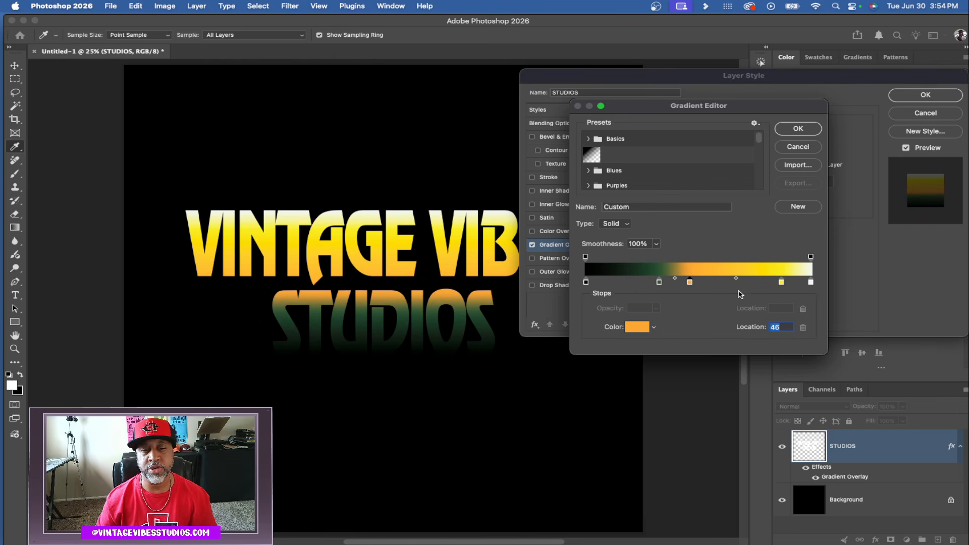
left_click_drag(782, 283, 724, 287)
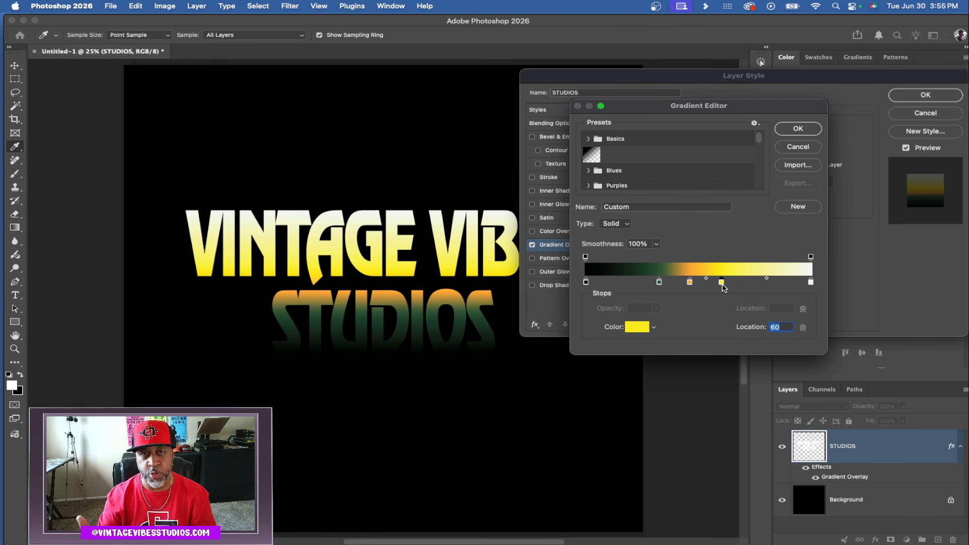
left_click(797, 207)
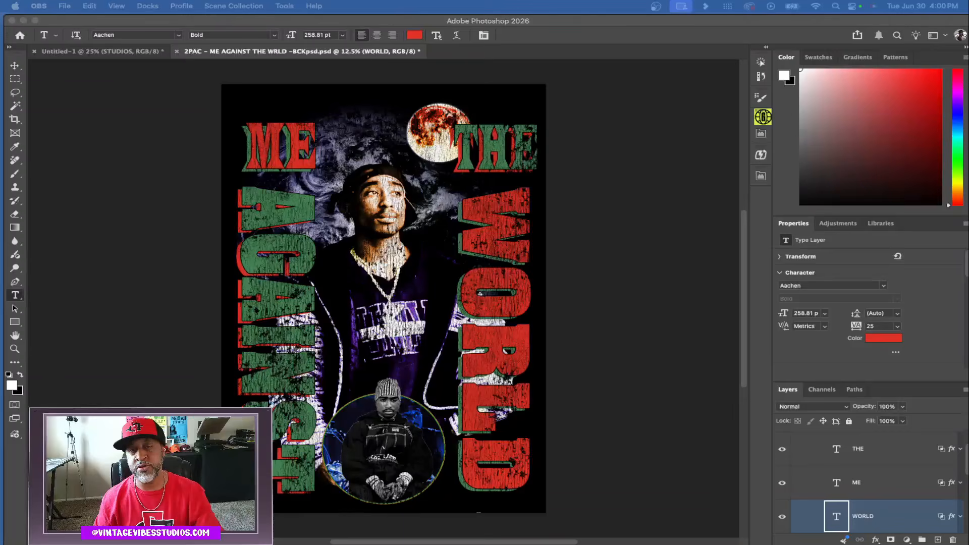
Select the WORLD text layer in the 2PAC – ME AGAINST THE WRLD design
left_click(891, 522)
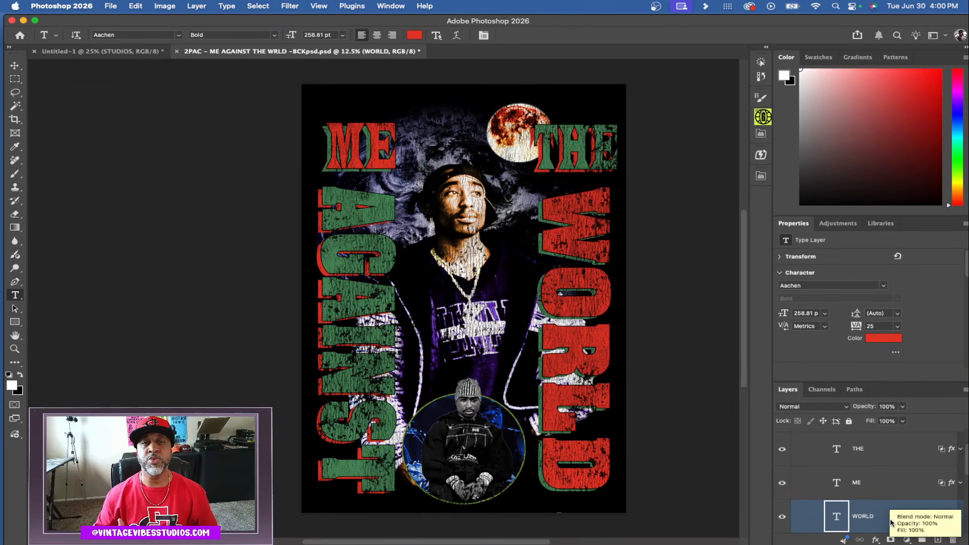